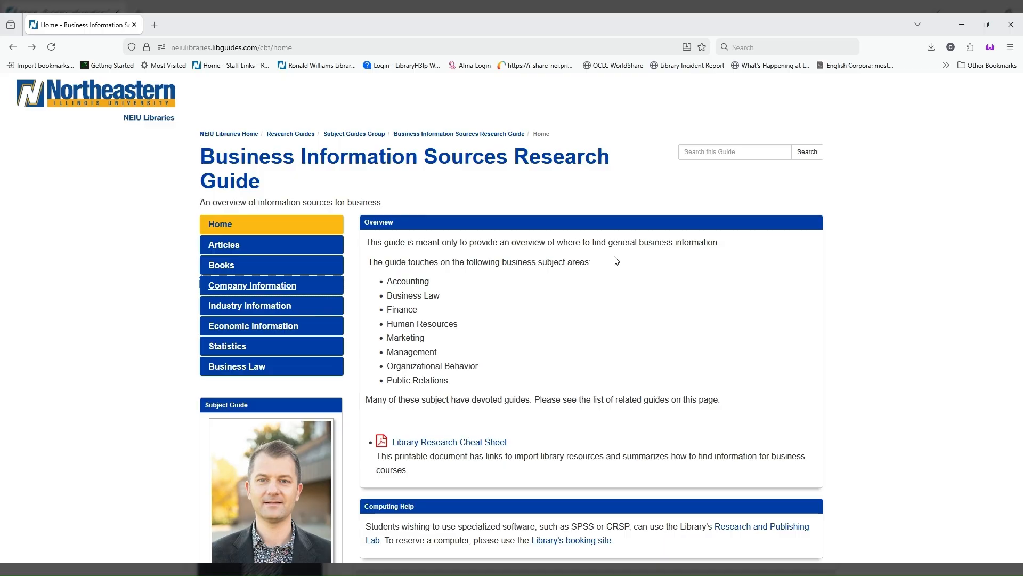
# Step: Open Capital IQ from the library databases listed in the research guide's Company Information section
pyautogui.click(288, 289)
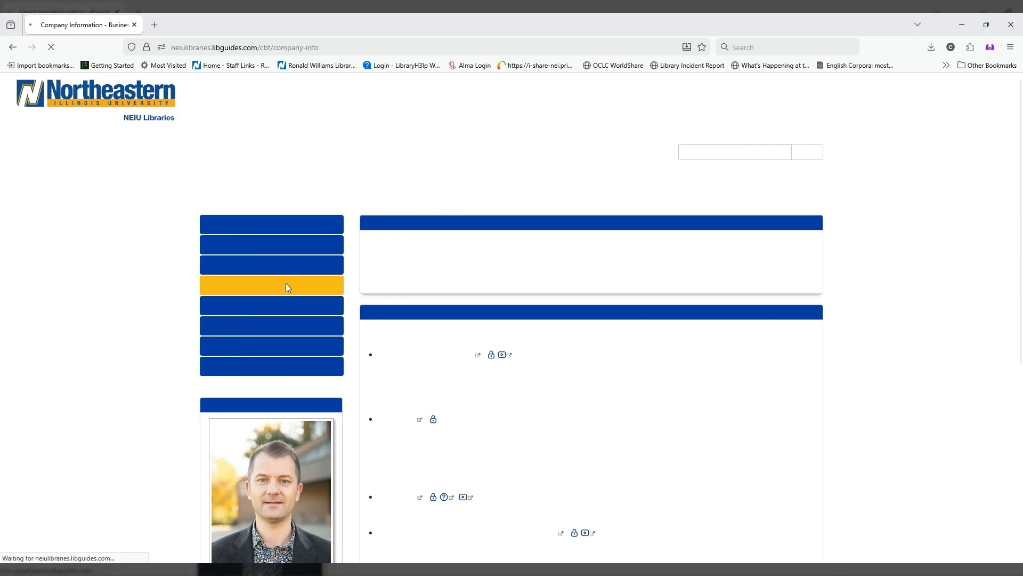
pyautogui.scroll(-3, 744, 307)
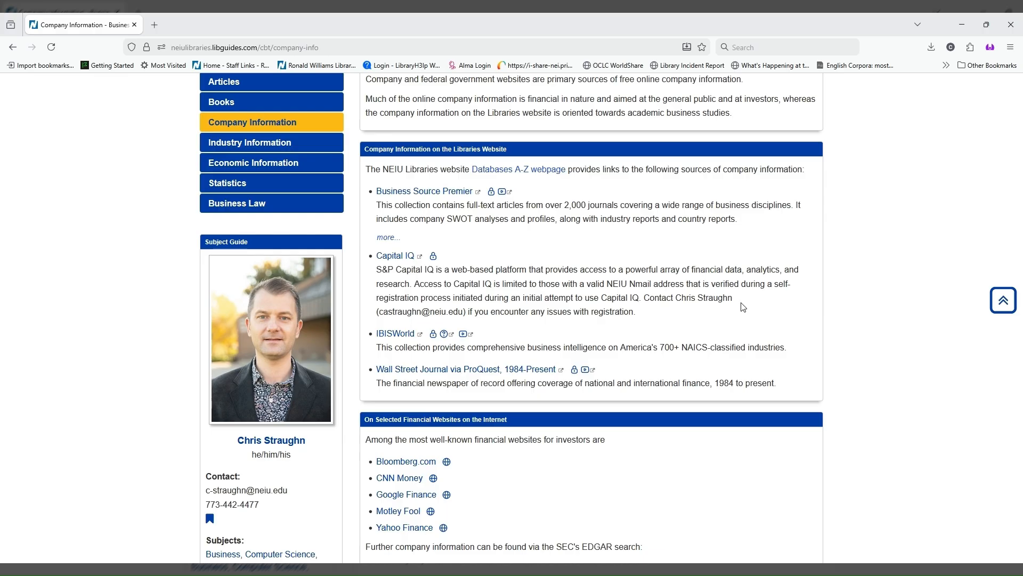
pyautogui.click(383, 257)
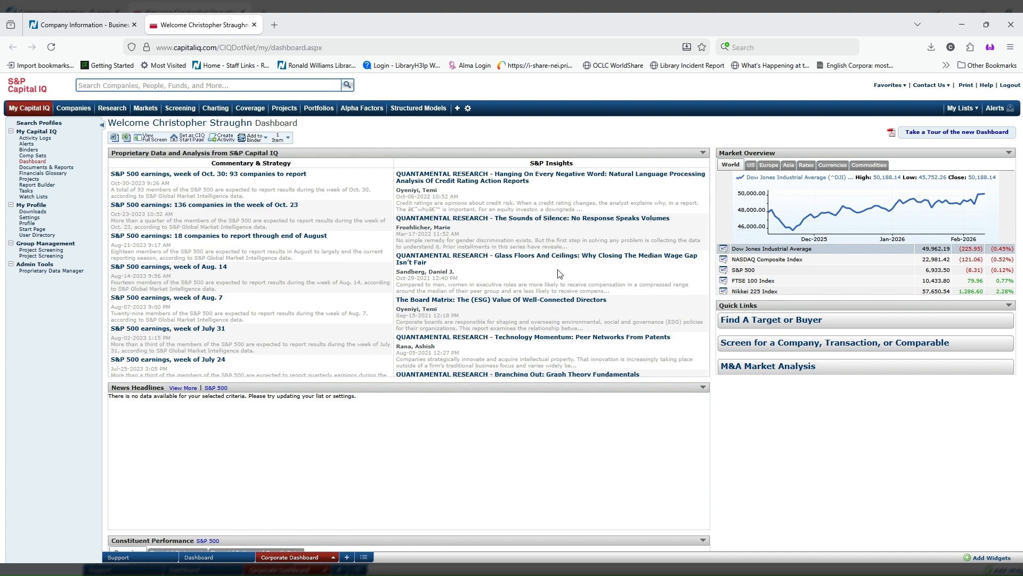
# Step: Search Capital IQ for "mondelez", open the Mondelez International, Inc. (NasdaqGS:MDLZ) profile and review its sections
pyautogui.click(231, 87)
pyautogui.write('mondelez')
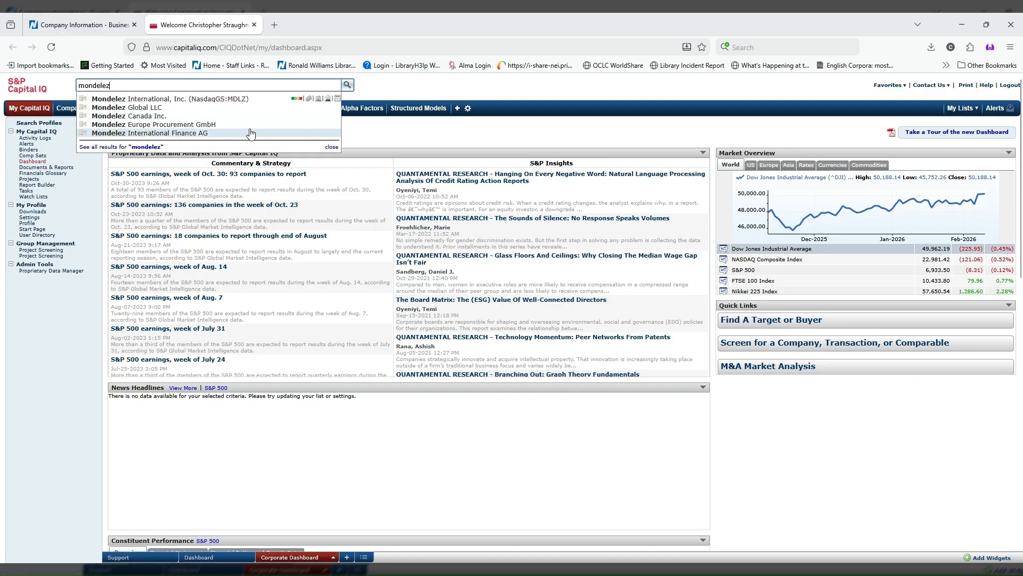
pyautogui.click(253, 102)
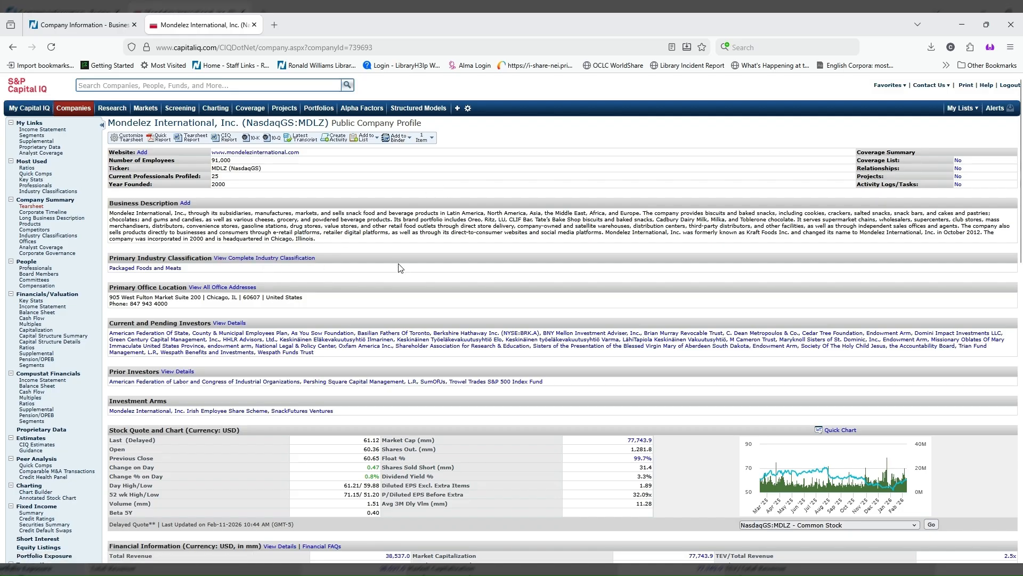
pyautogui.scroll(-1, 401, 268)
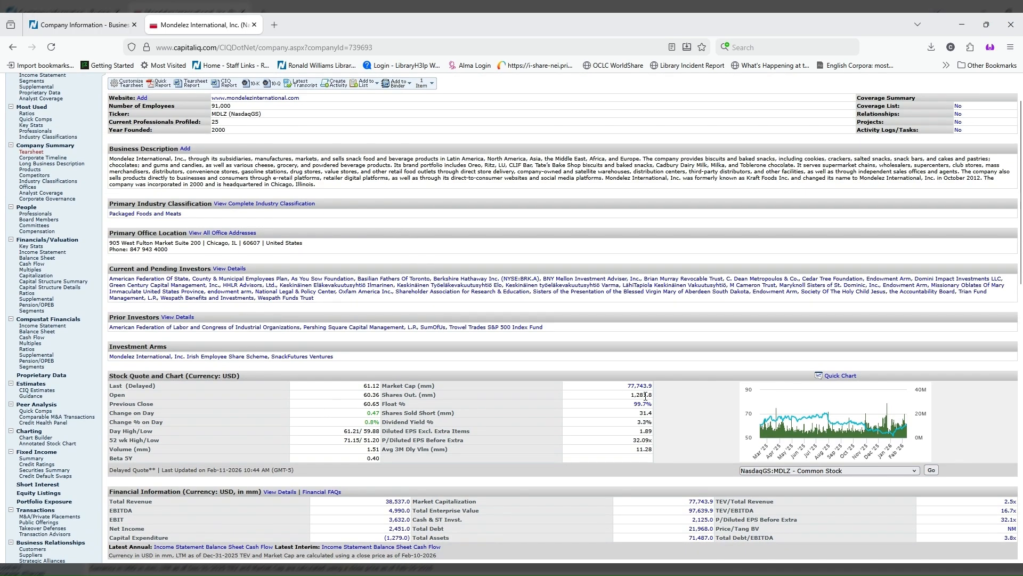
pyautogui.scroll(-3, 565, 386)
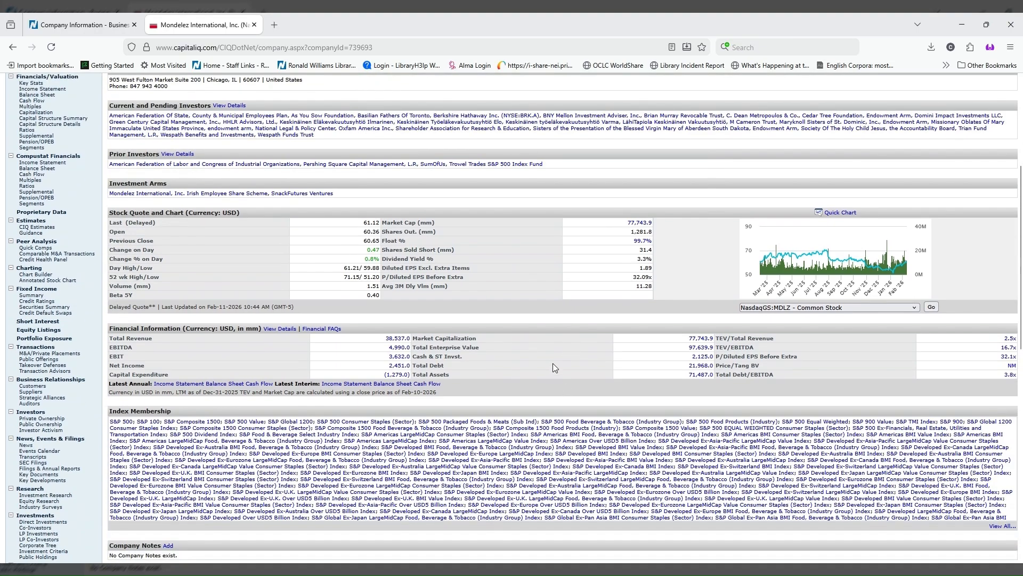
pyautogui.scroll(-5, 552, 349)
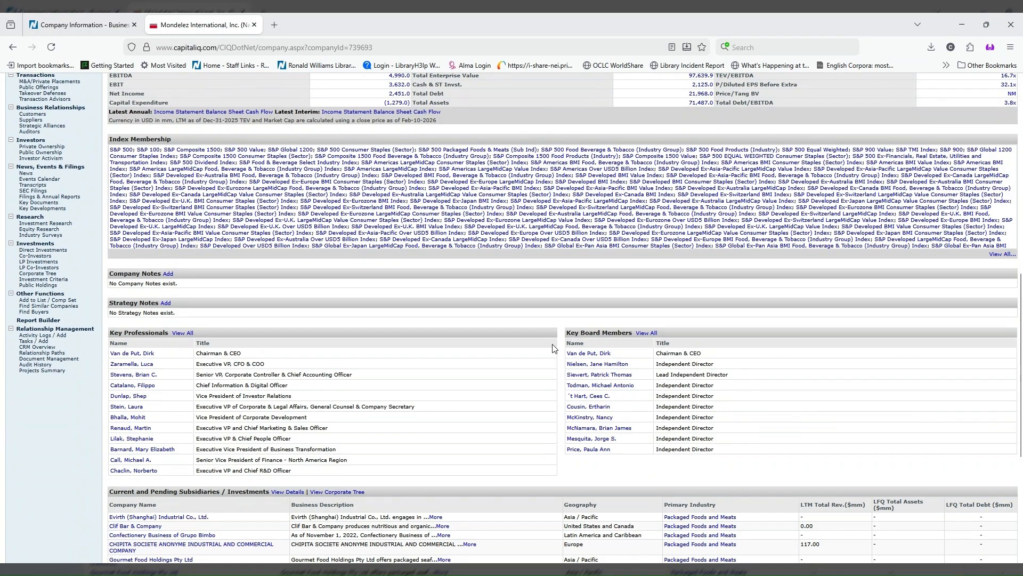
pyautogui.scroll(8, 552, 347)
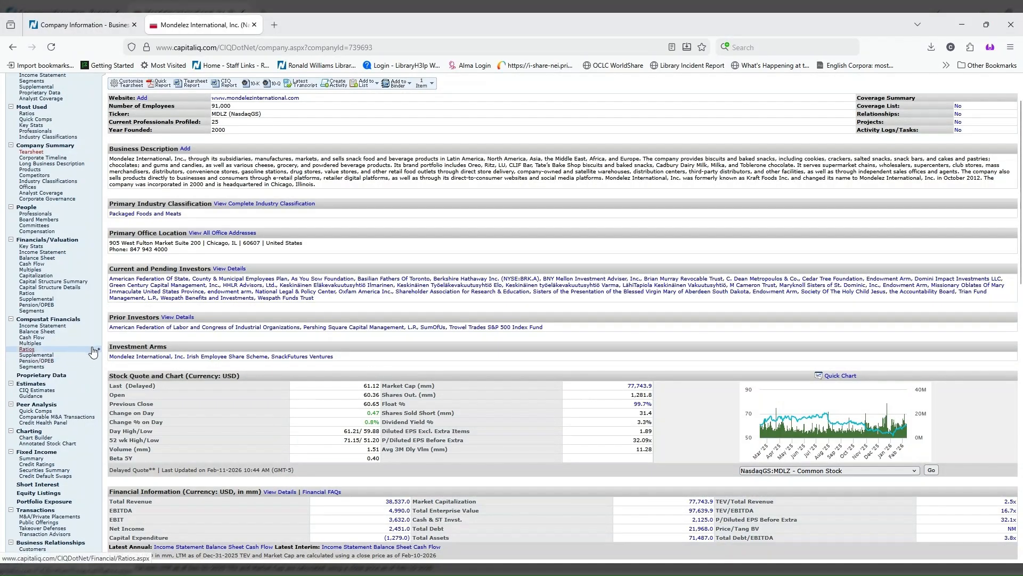
# Step: Open the annotated stock chart for Mondelez and inspect data points along its one-year price and volume history
pyautogui.click(65, 444)
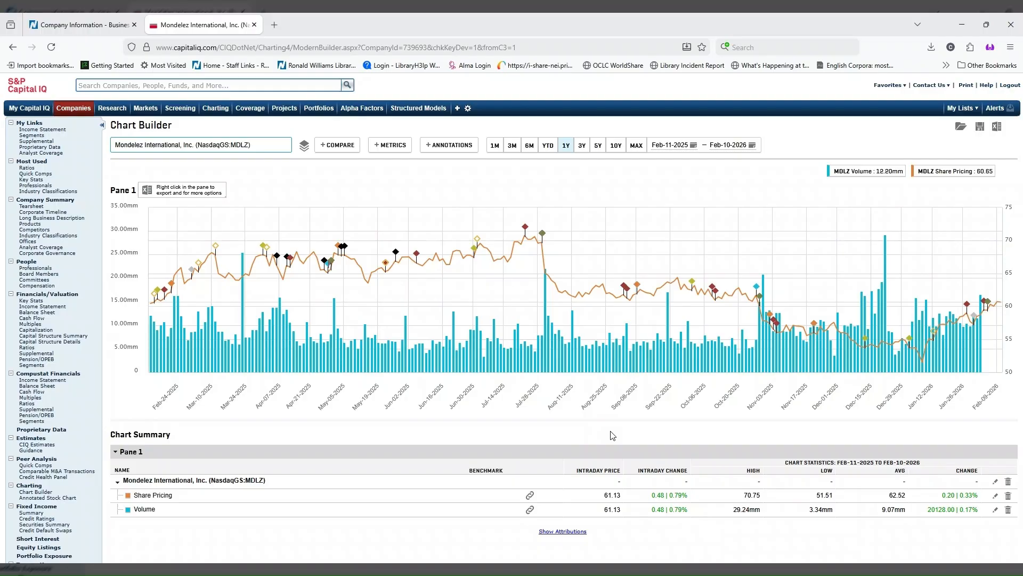
pyautogui.moveTo(508, 261)
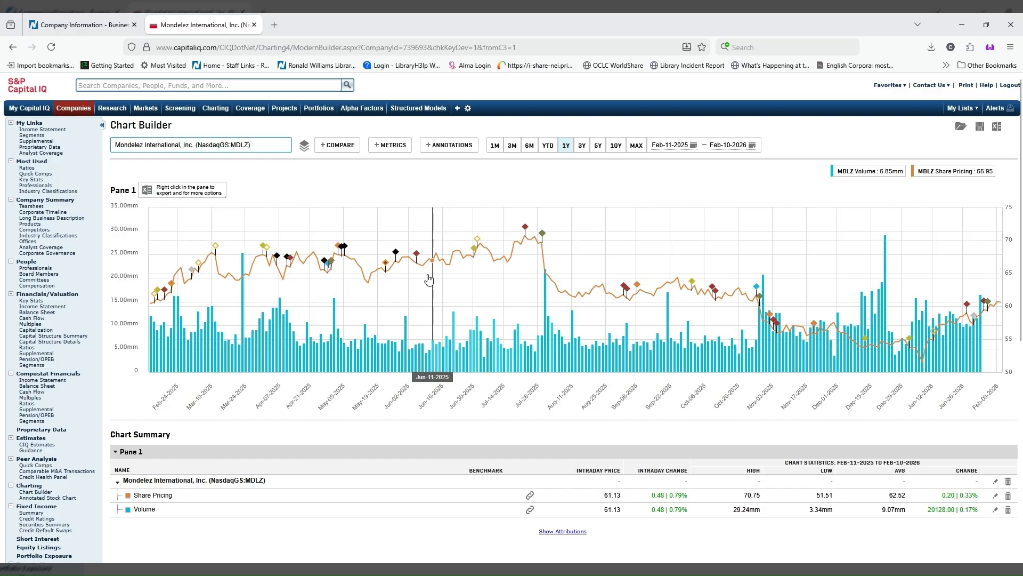
pyautogui.moveTo(550, 288)
pyautogui.moveTo(627, 290)
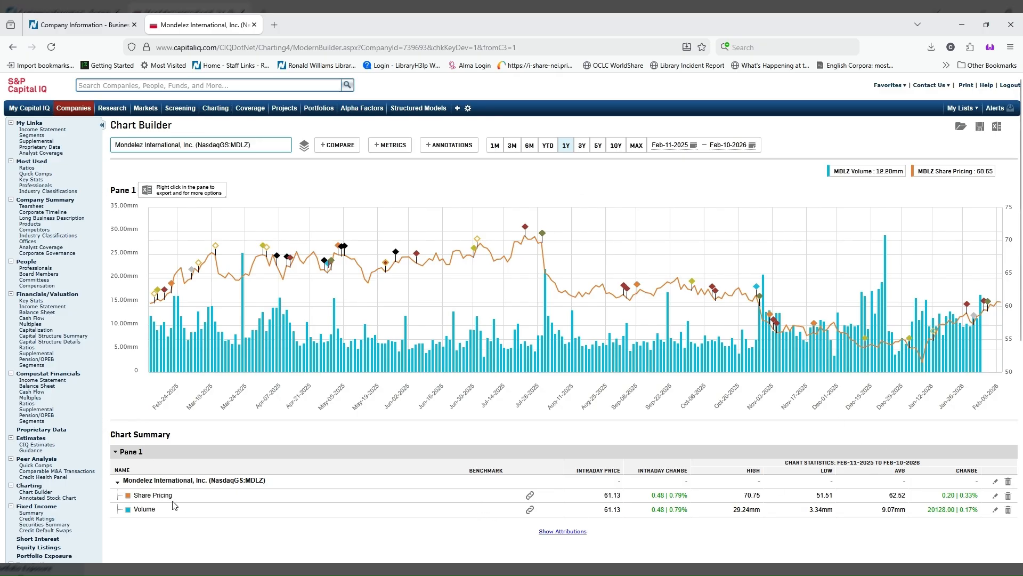
# Step: Change the color of the Share Pricing series to dark maroon
pyautogui.click(994, 497)
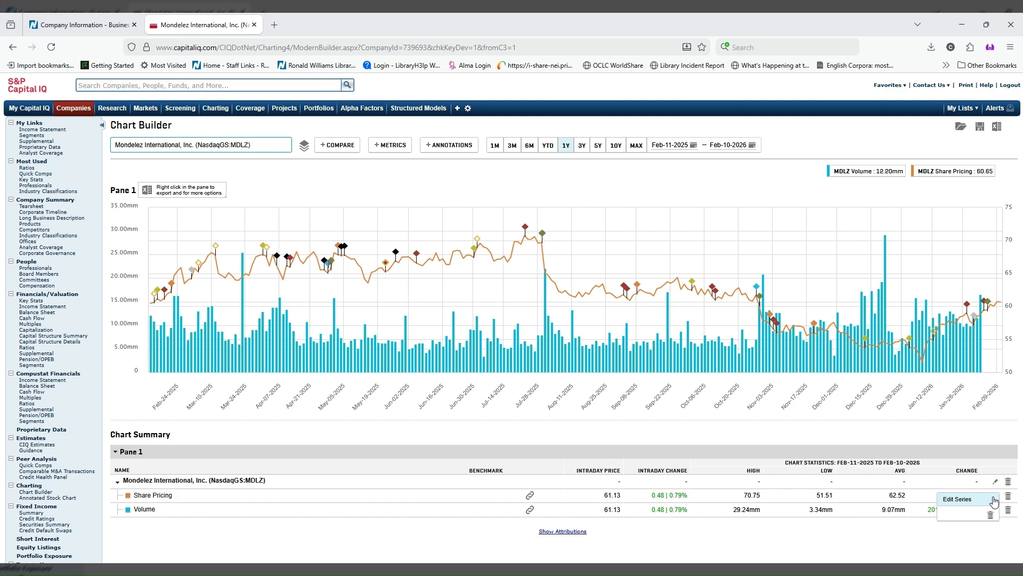
pyautogui.click(985, 498)
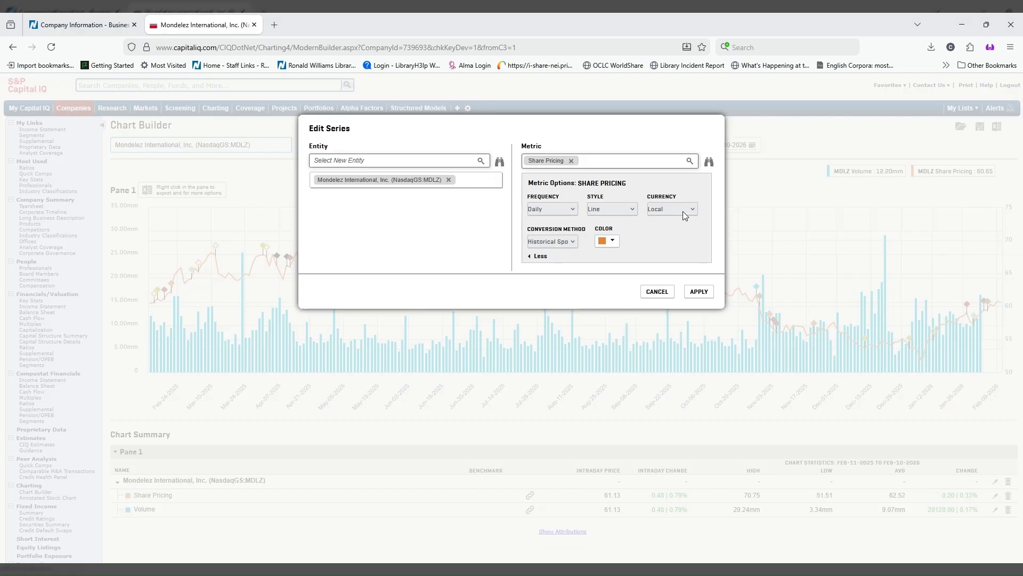
pyautogui.click(612, 241)
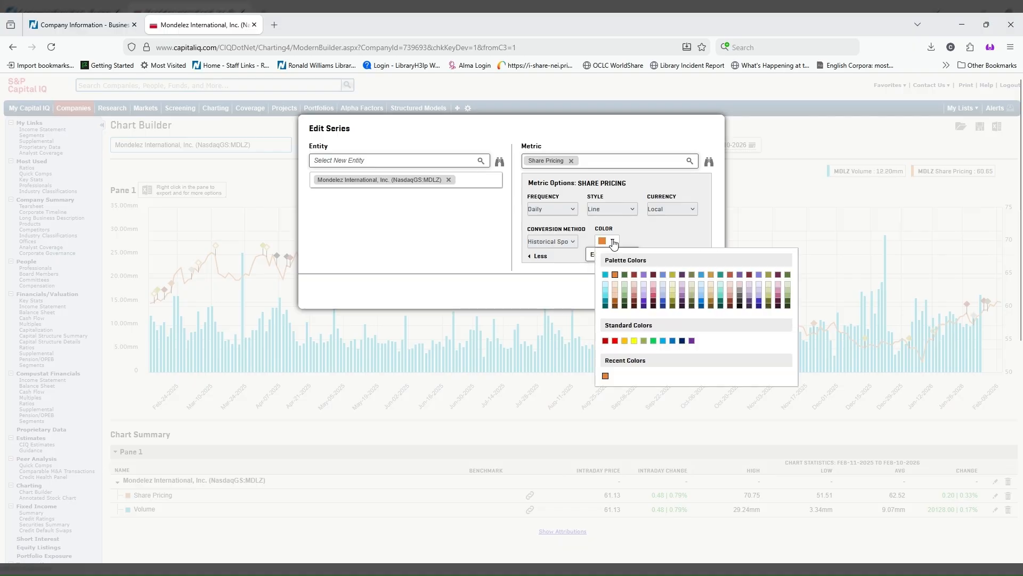
pyautogui.click(654, 275)
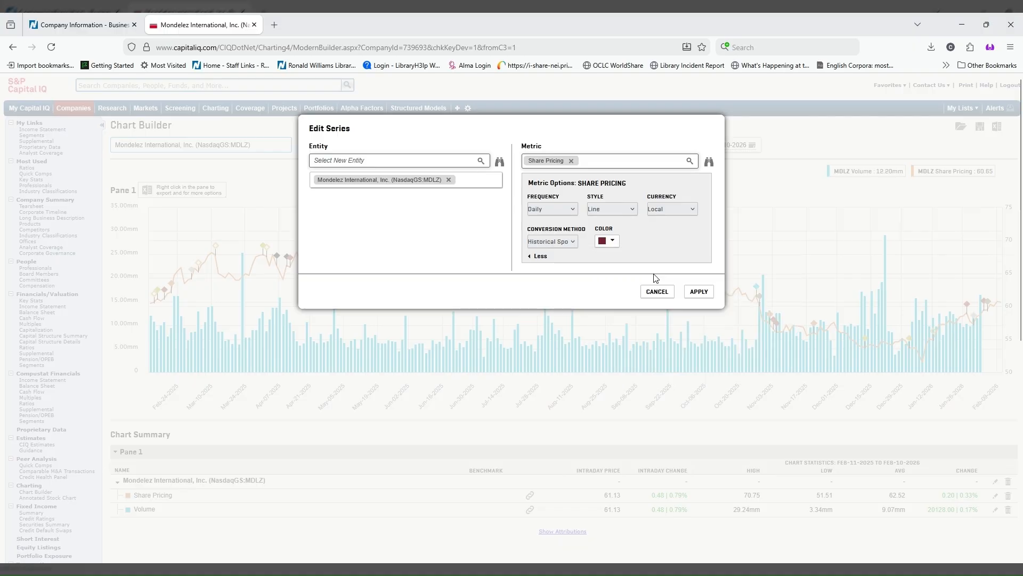
pyautogui.click(699, 292)
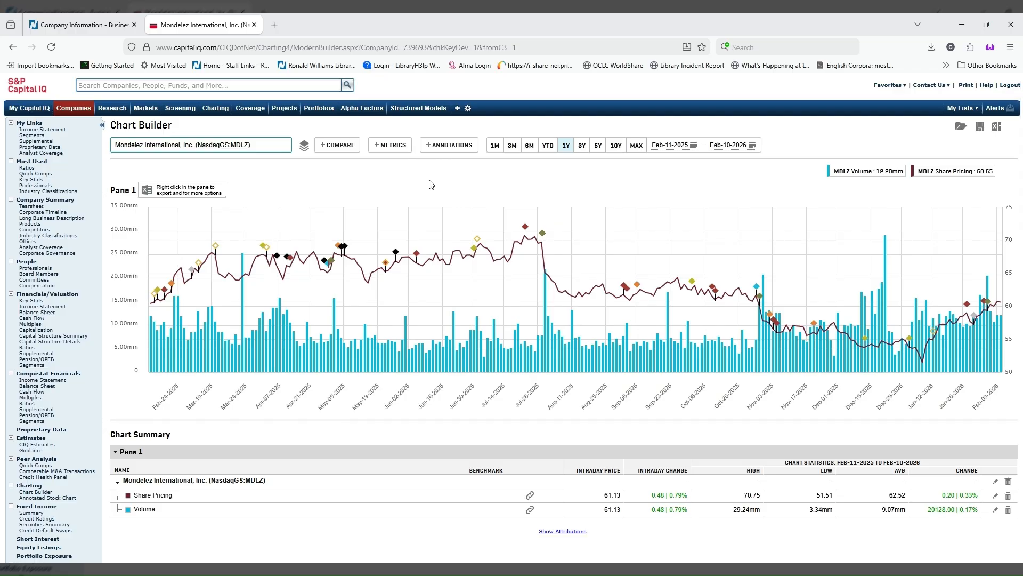
pyautogui.click(397, 146)
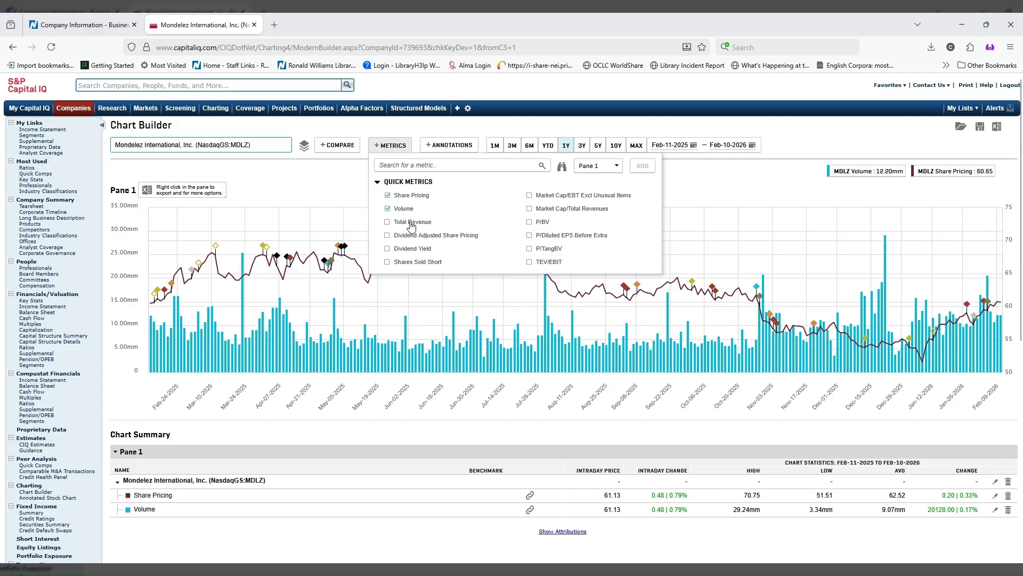
pyautogui.click(431, 164)
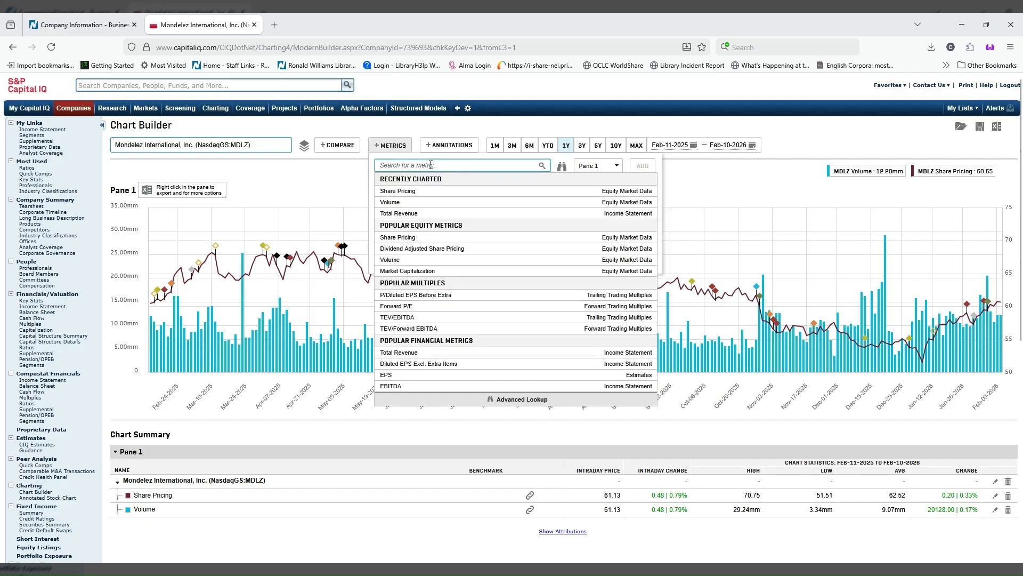
# Step: Turn on all event annotations in Pane 1 of the chart, and clear them all again
pyautogui.click(454, 147)
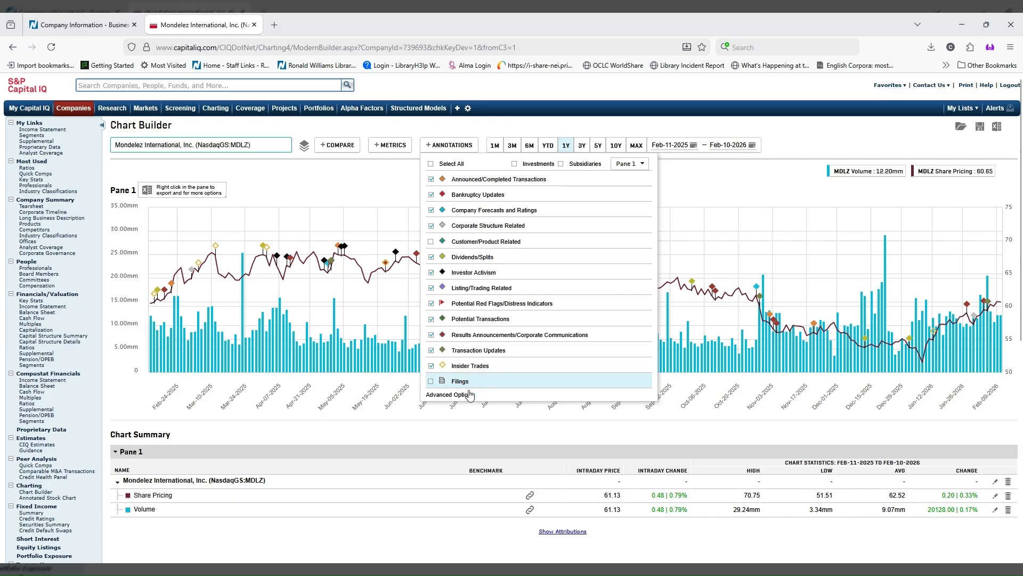
pyautogui.click(432, 165)
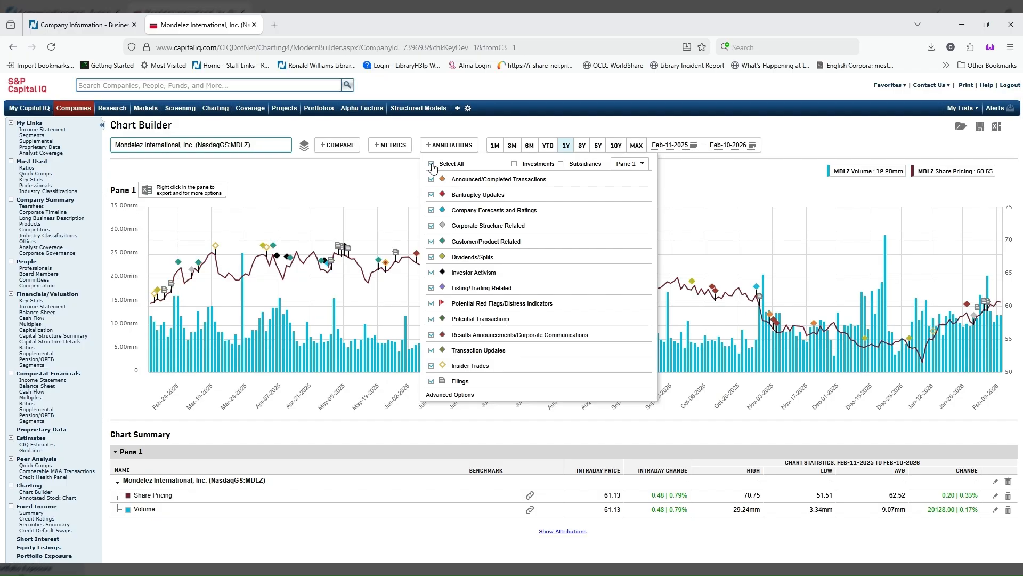
pyautogui.click(431, 165)
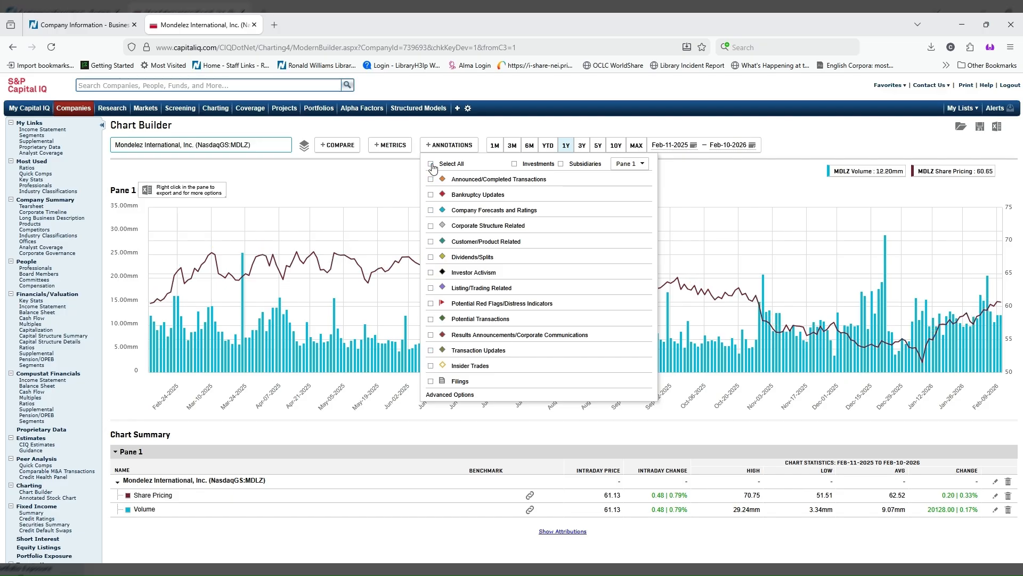
pyautogui.click(707, 176)
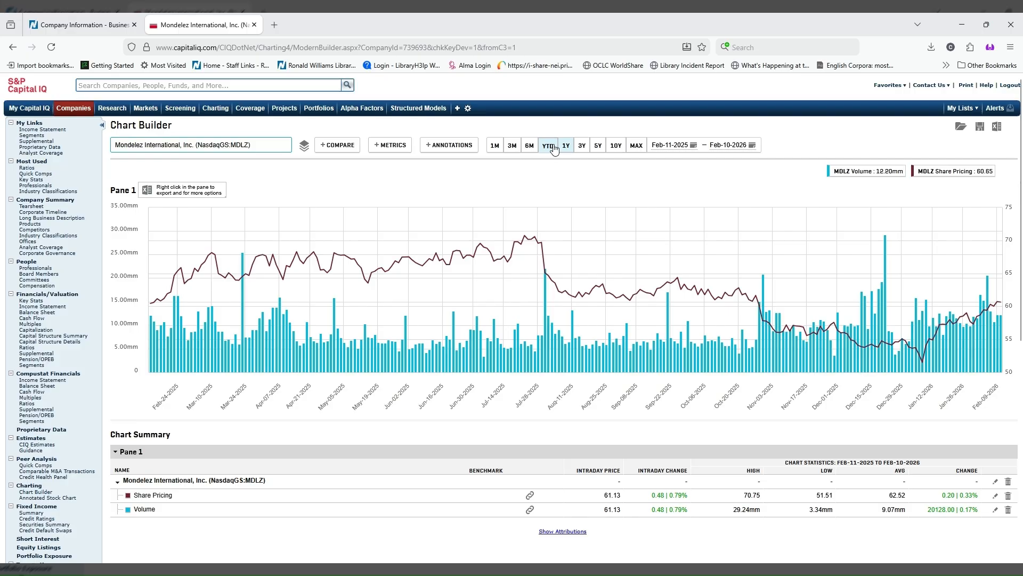
# Step: Try the maximum date range, switch the chart to year-to-date and inspect the share price at the period's start and end
pyautogui.click(637, 149)
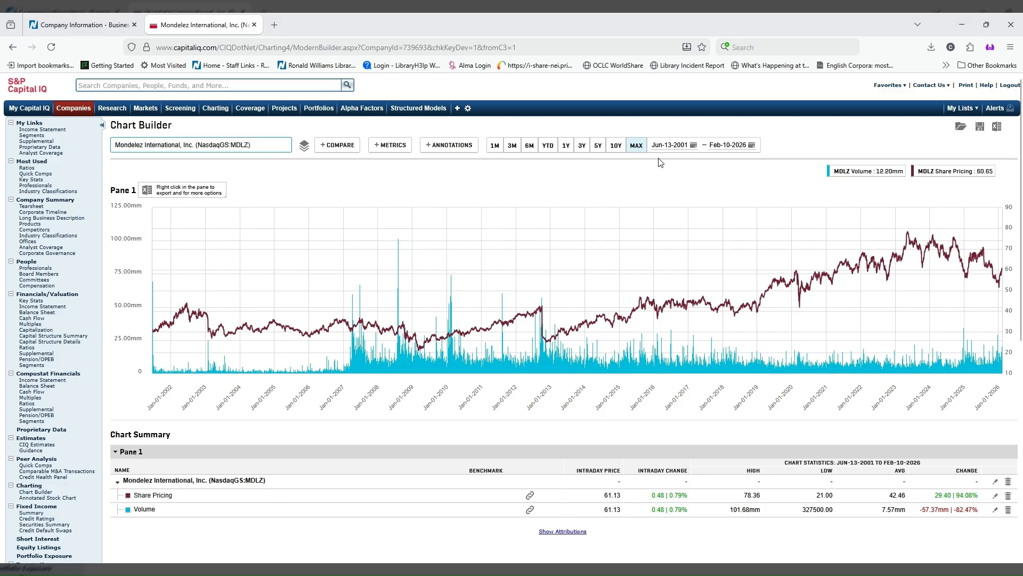
pyautogui.click(659, 153)
pyautogui.click(547, 147)
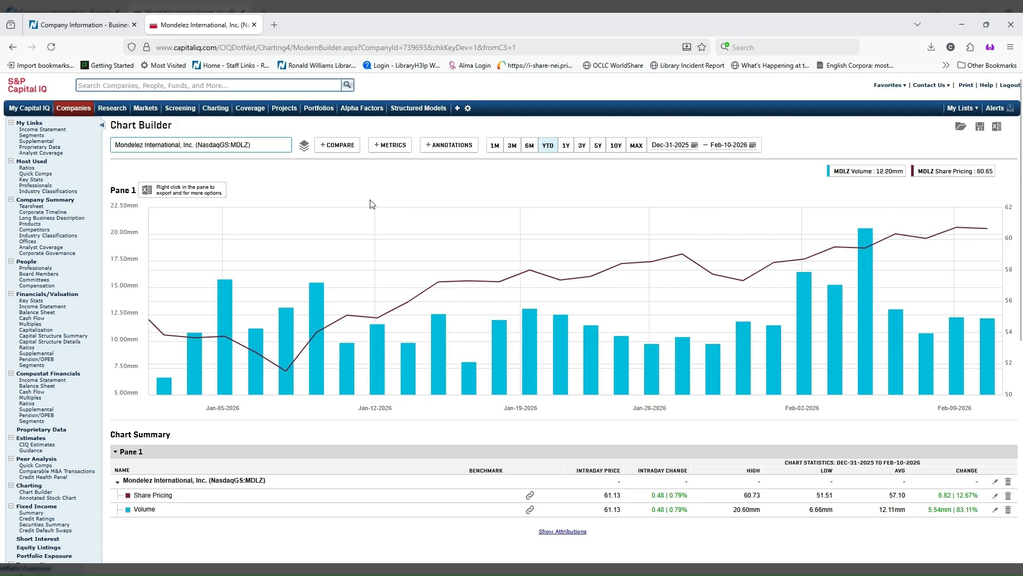
pyautogui.moveTo(153, 327)
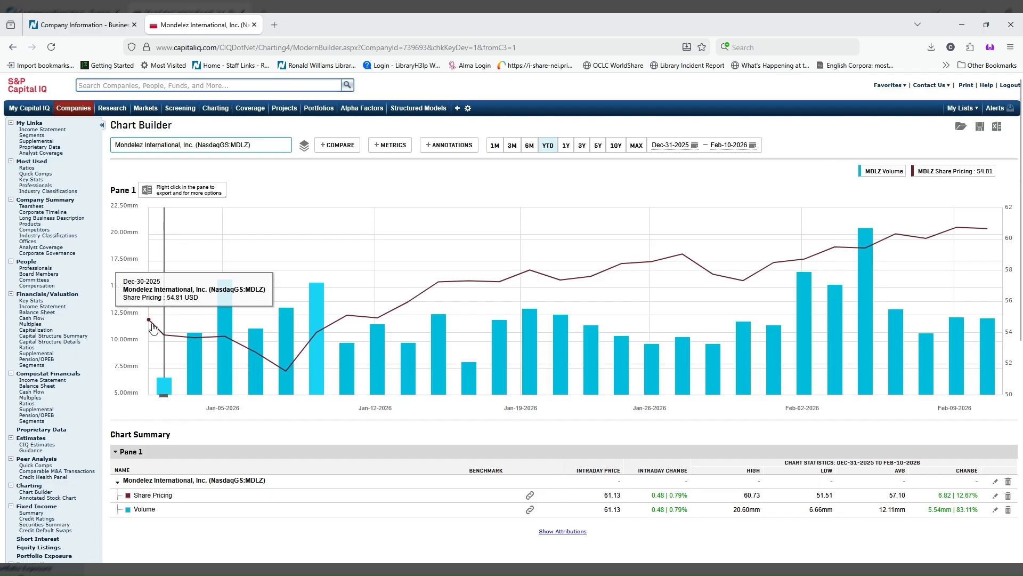
pyautogui.moveTo(986, 235)
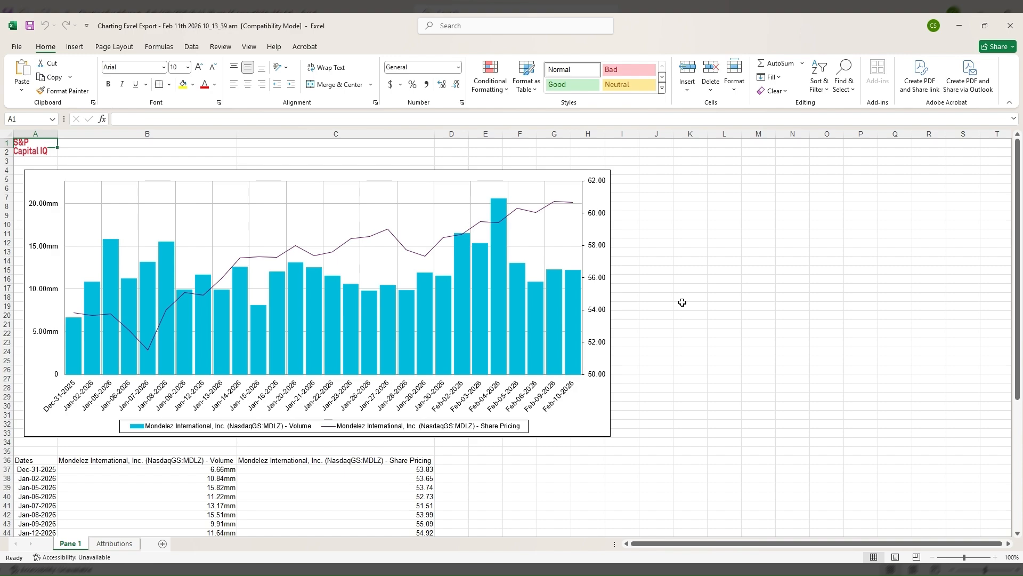
# Step: Examine the chart and the daily volume and share price table in the exported Excel workbook
pyautogui.scroll(-2, 684, 298)
pyautogui.scroll(-6, 684, 298)
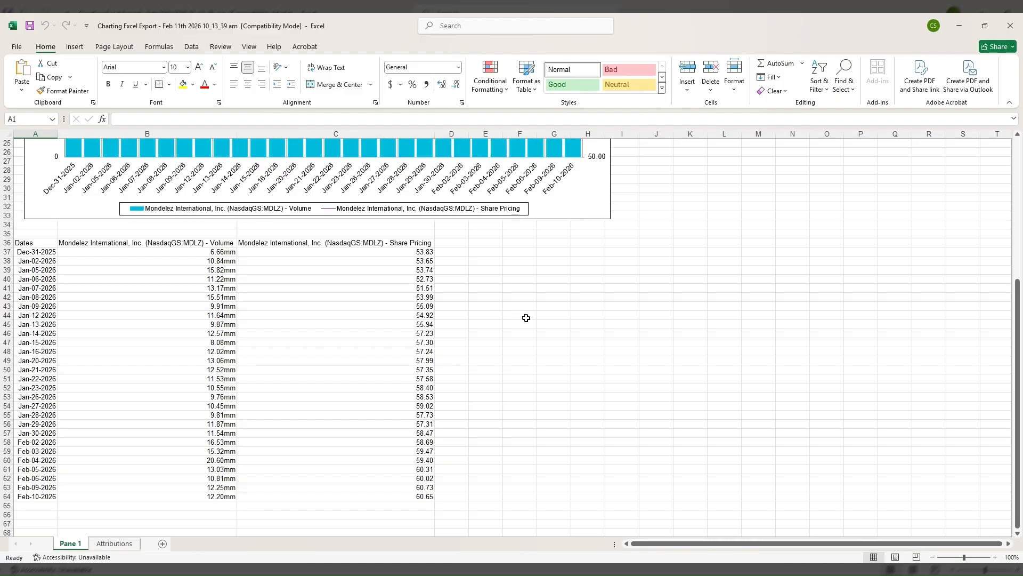
pyautogui.scroll(2, 526, 318)
pyautogui.scroll(1, 526, 317)
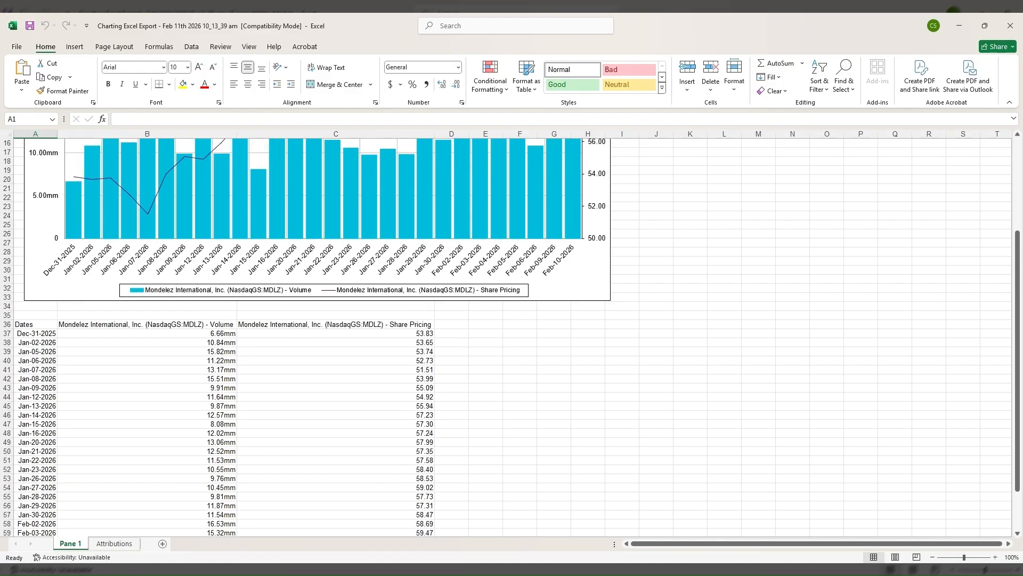
# Step: Return to Capital IQ in the browser and chart The Kraft Heinz Company (NasdaqGS:KHC) in a new Chart Builder chart with Share Pricing and Volume
pyautogui.hotkey('alt', 'Tab')
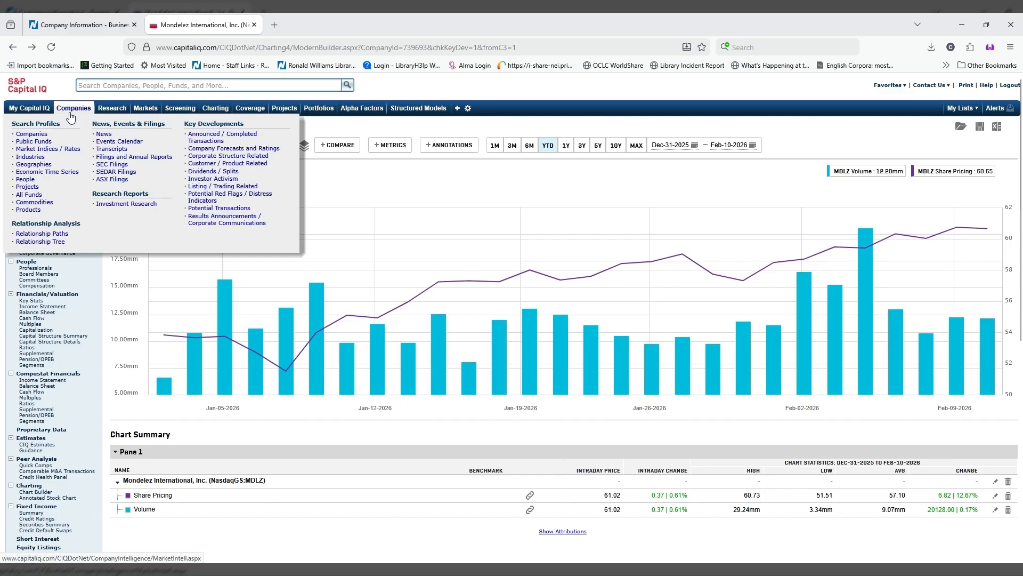
pyautogui.moveTo(222, 115)
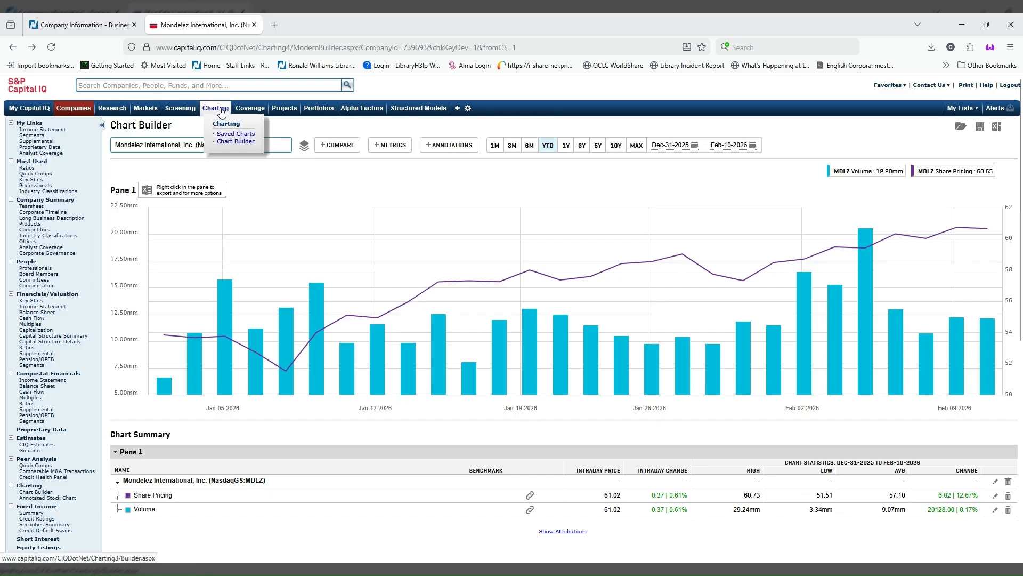
pyautogui.click(235, 141)
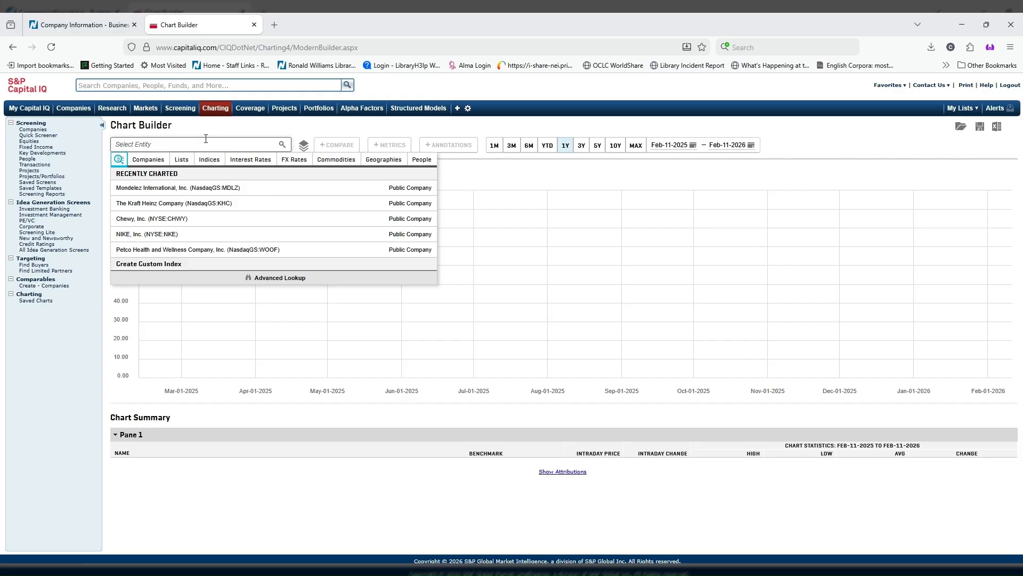
pyautogui.write('Kraft')
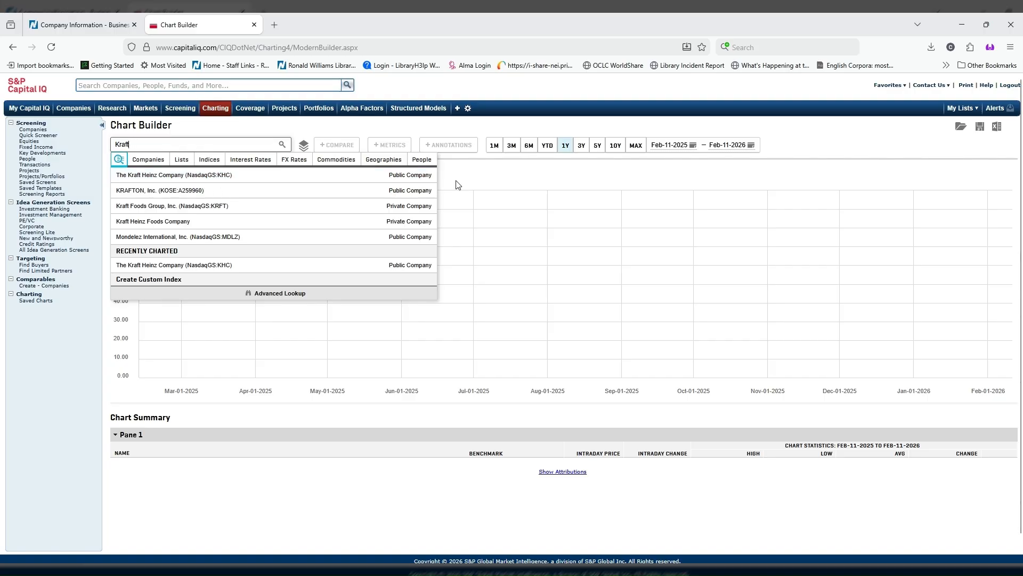
pyautogui.click(227, 177)
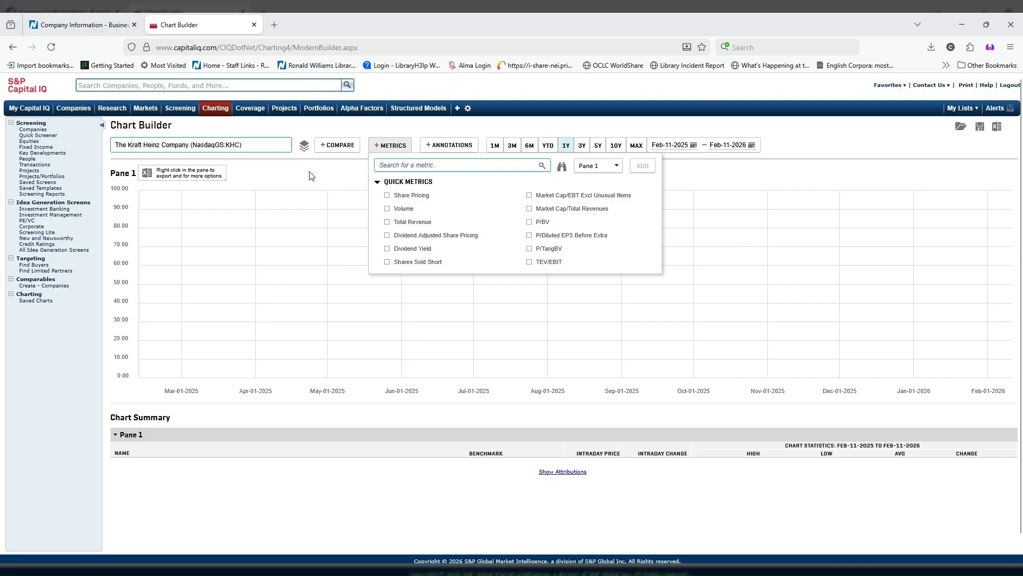
pyautogui.click(387, 196)
pyautogui.click(388, 209)
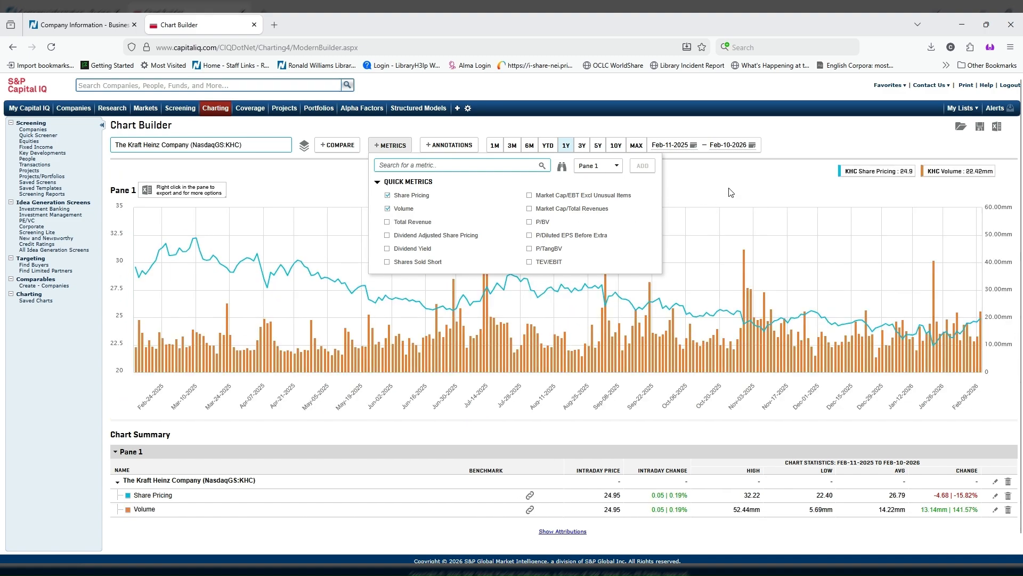
# Step: Add Mondelez International, Inc. (NasdaqGS:MDLZ) to the Kraft Heinz chart as an individual comparison in Pane 1 and remove the Volume metric
pyautogui.click(731, 192)
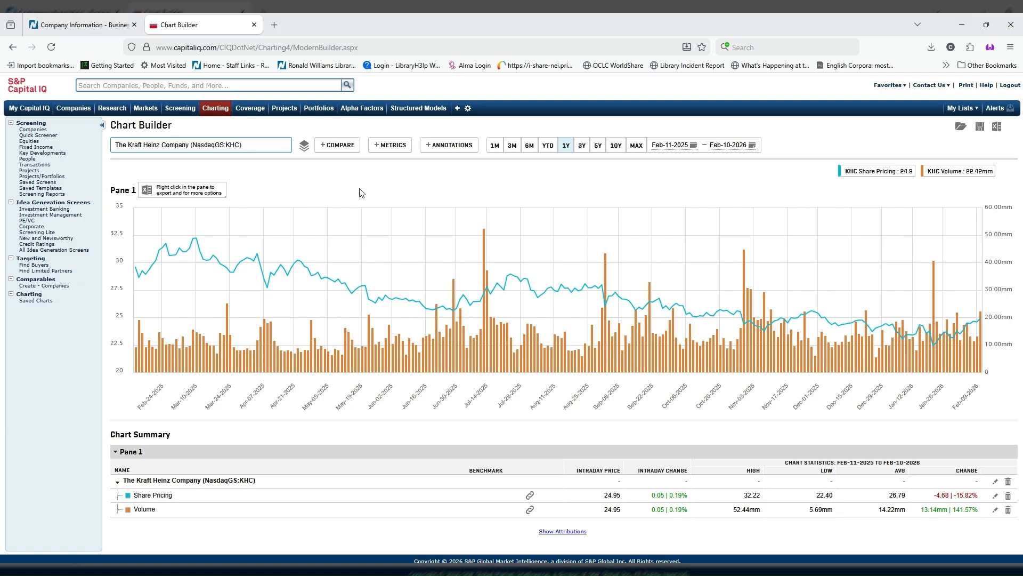
pyautogui.click(335, 143)
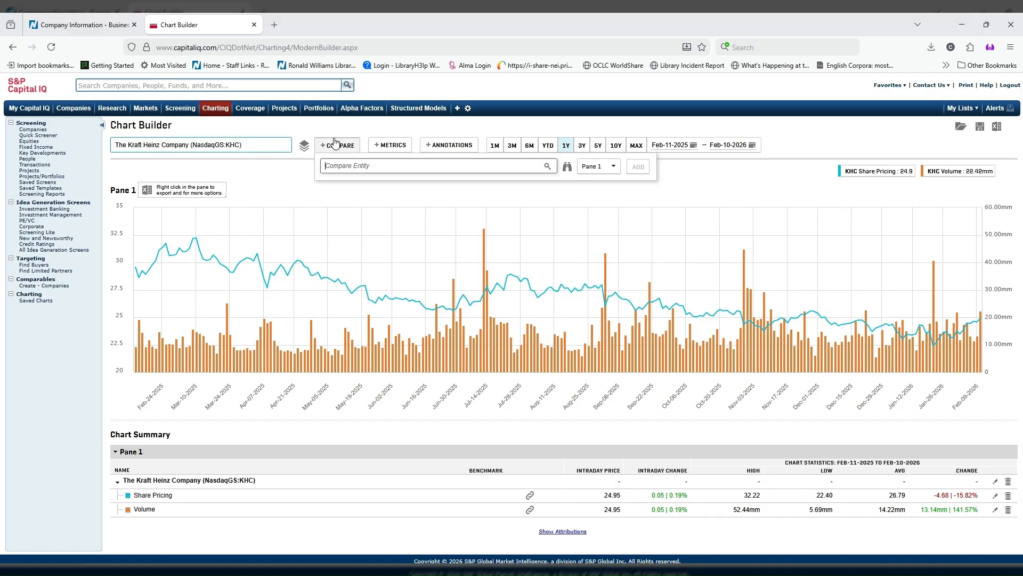
pyautogui.click(367, 166)
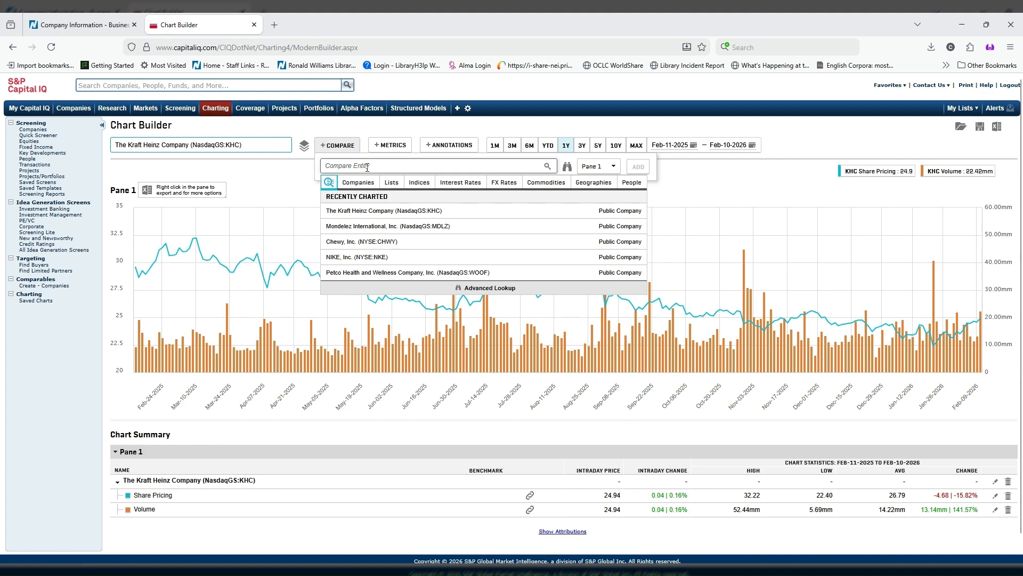
pyautogui.write('mondele')
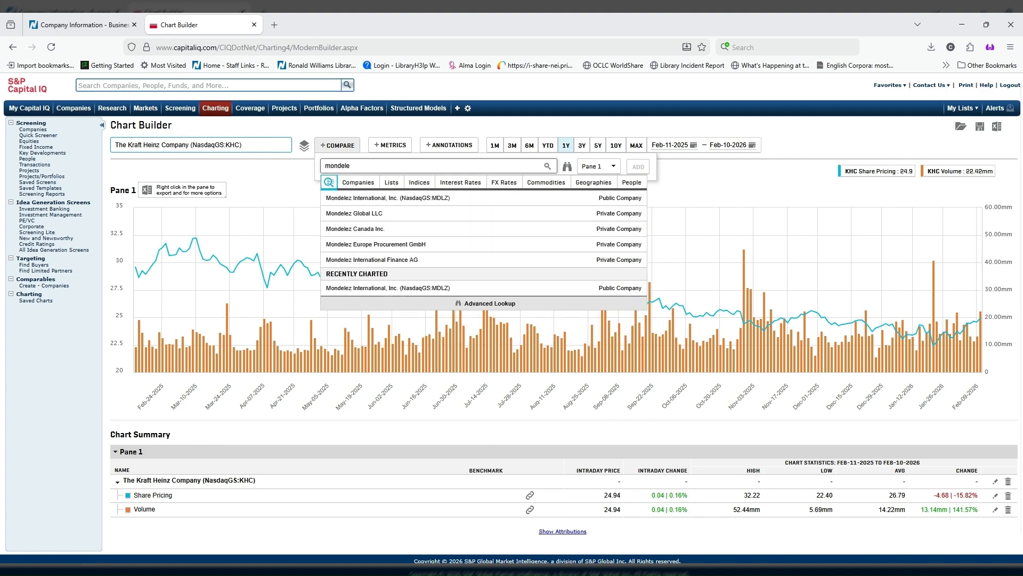
pyautogui.click(452, 199)
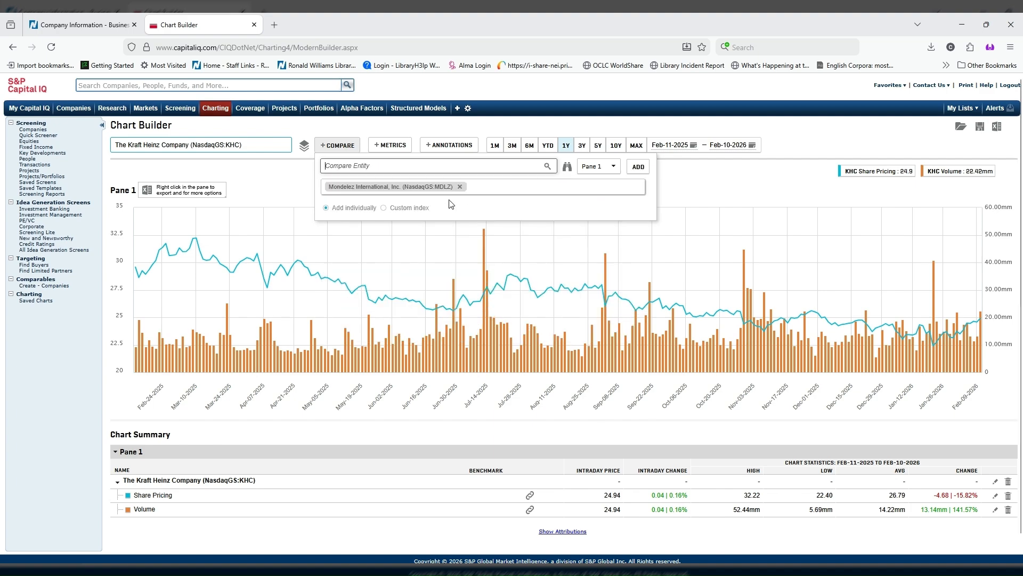
pyautogui.click(638, 167)
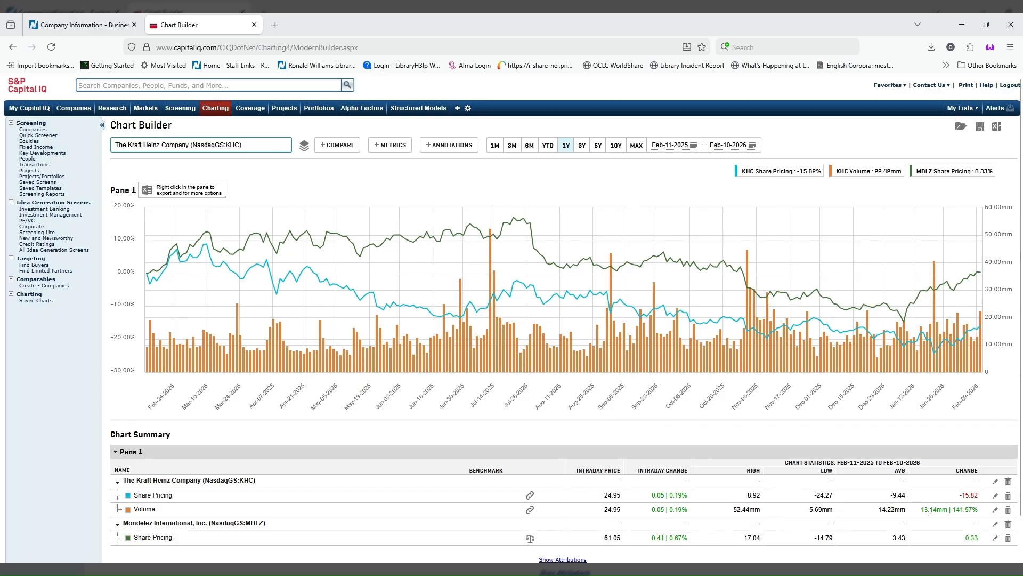
pyautogui.click(1008, 510)
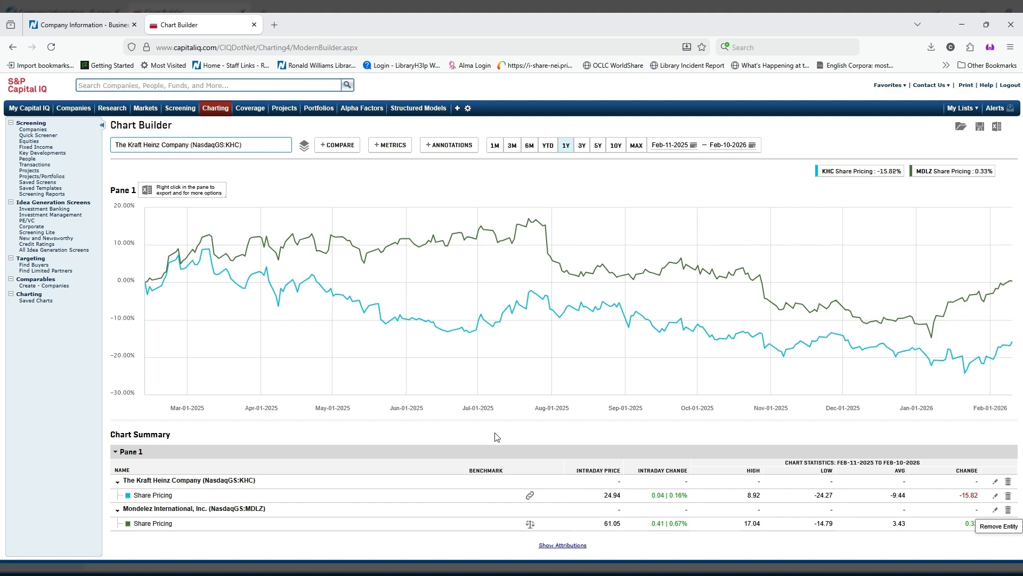
pyautogui.moveTo(496, 327)
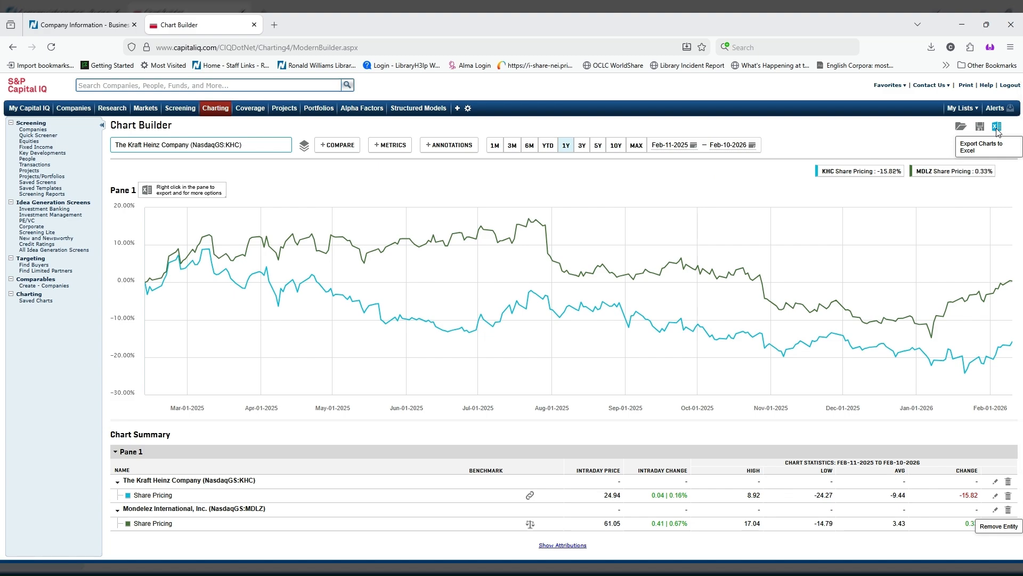
# Step: Look up 500 in the chart's main entity search and dismiss the suggestions without choosing one
pyautogui.click(269, 149)
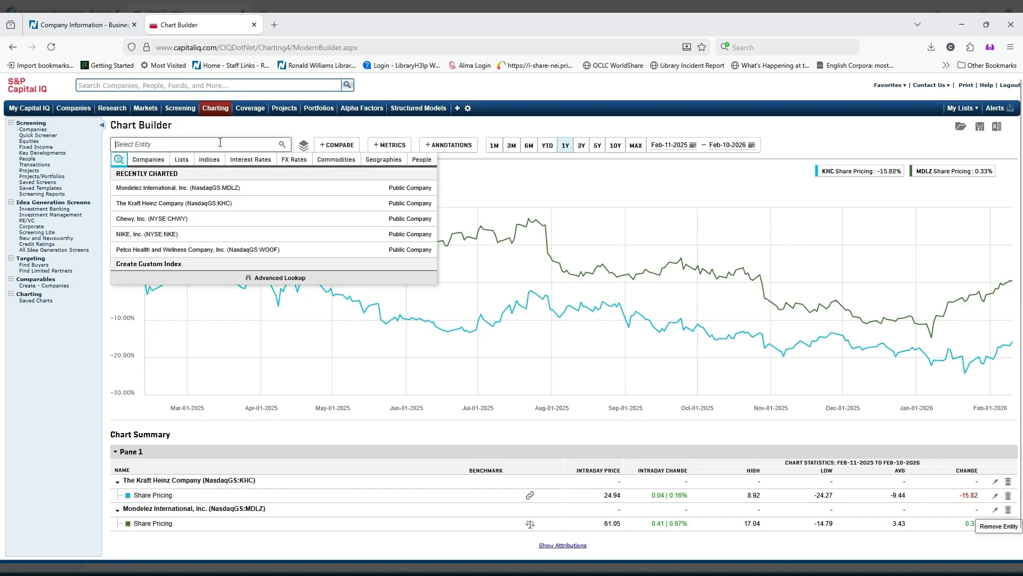
pyautogui.write('500')
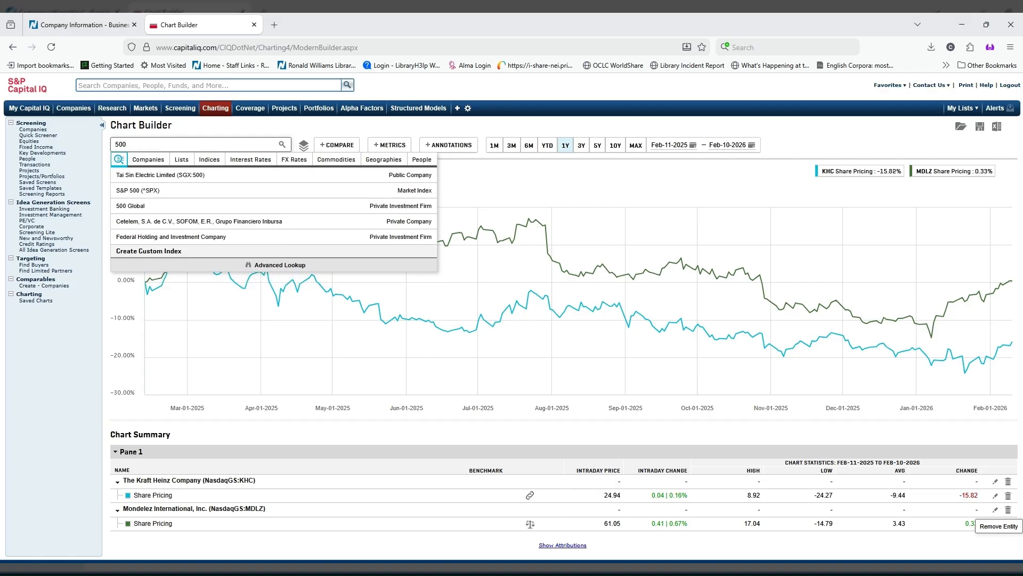
pyautogui.click(509, 185)
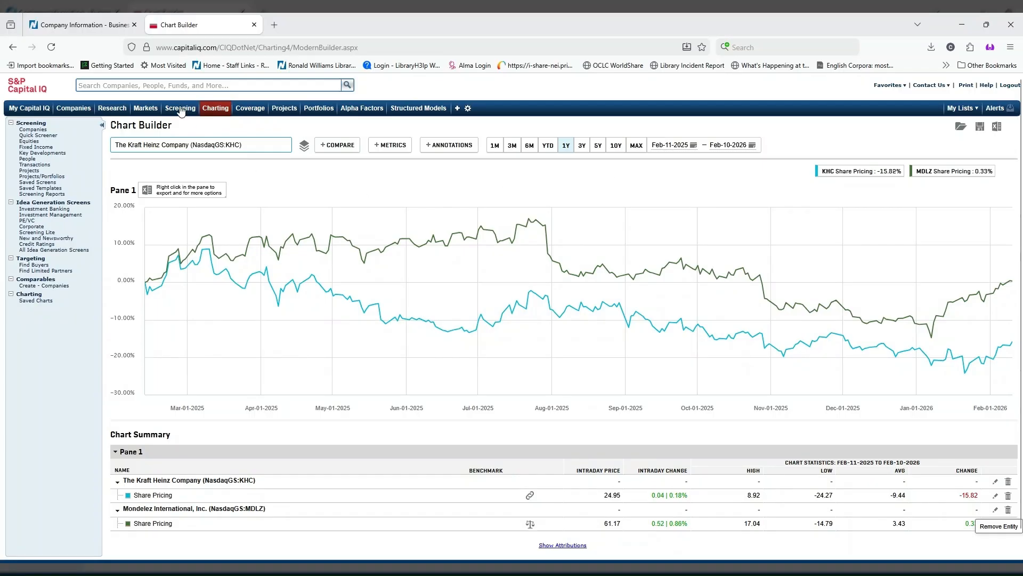
# Step: Start a company screen and add the primary industry classification Food Products, under Consumer Staples > Food, Beverage and Tobacco, as a criterion
pyautogui.moveTo(179, 109)
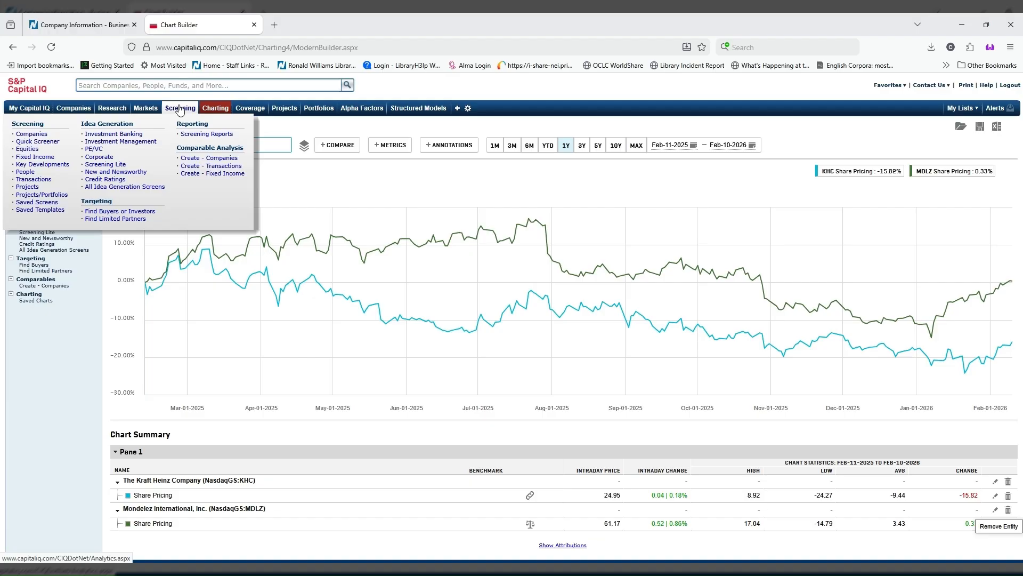
pyautogui.click(34, 135)
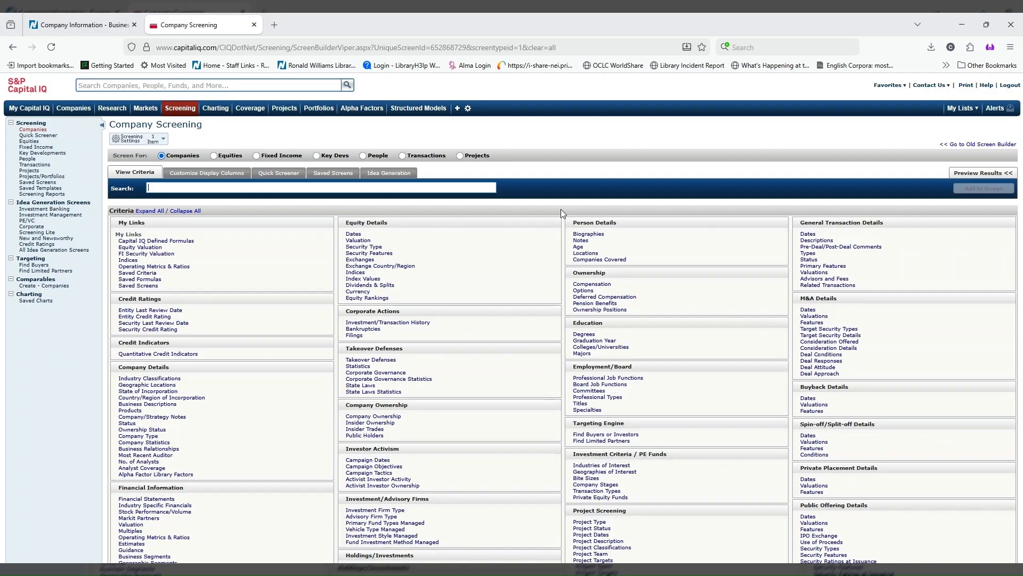
pyautogui.click(160, 379)
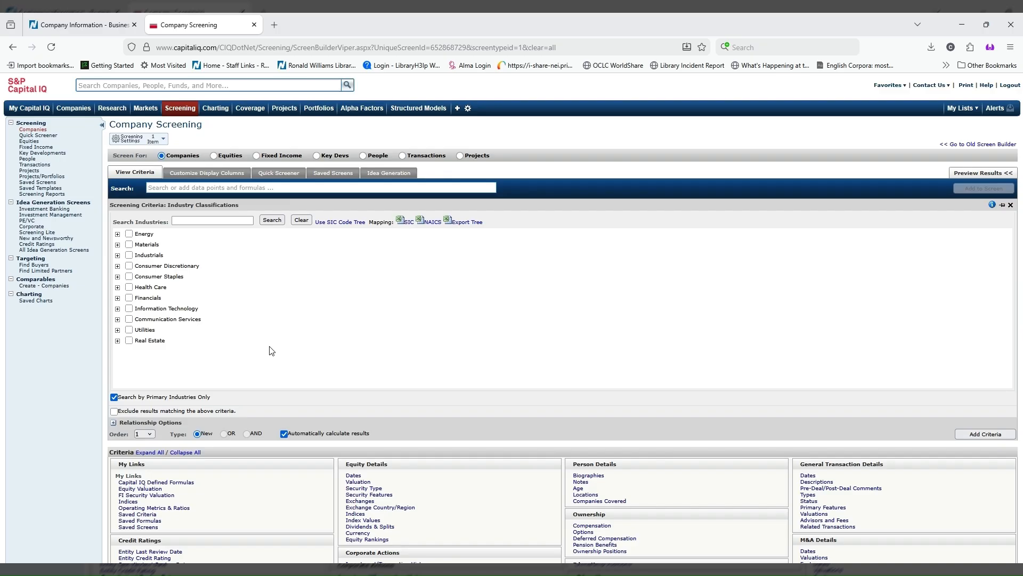
pyautogui.click(118, 277)
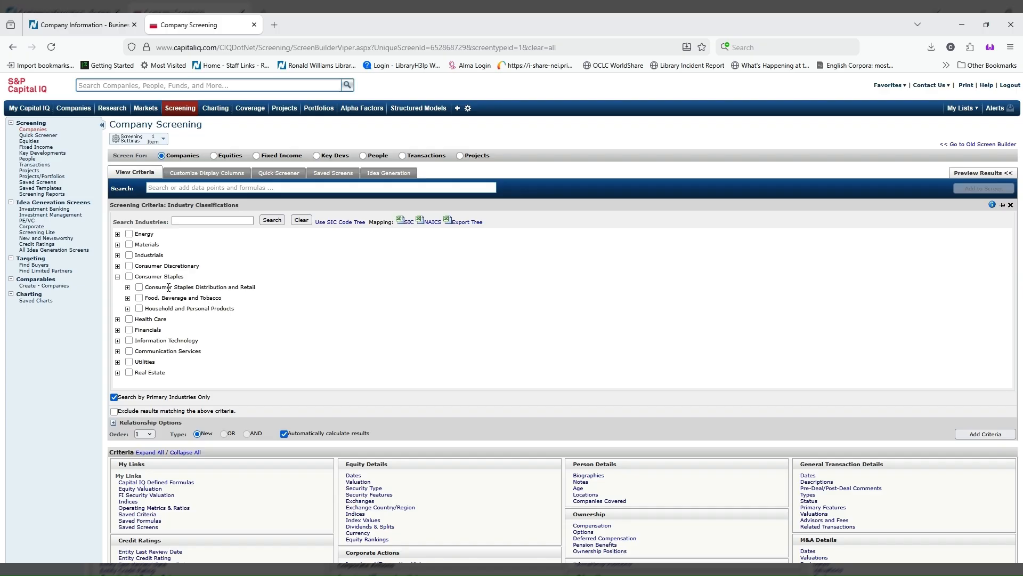
pyautogui.click(128, 298)
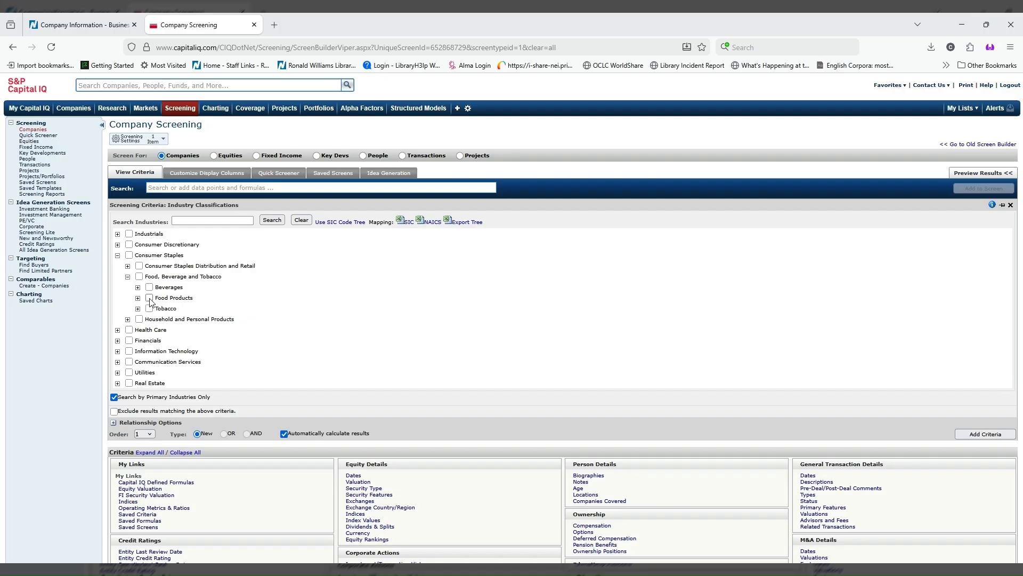
pyautogui.click(149, 298)
pyautogui.click(987, 434)
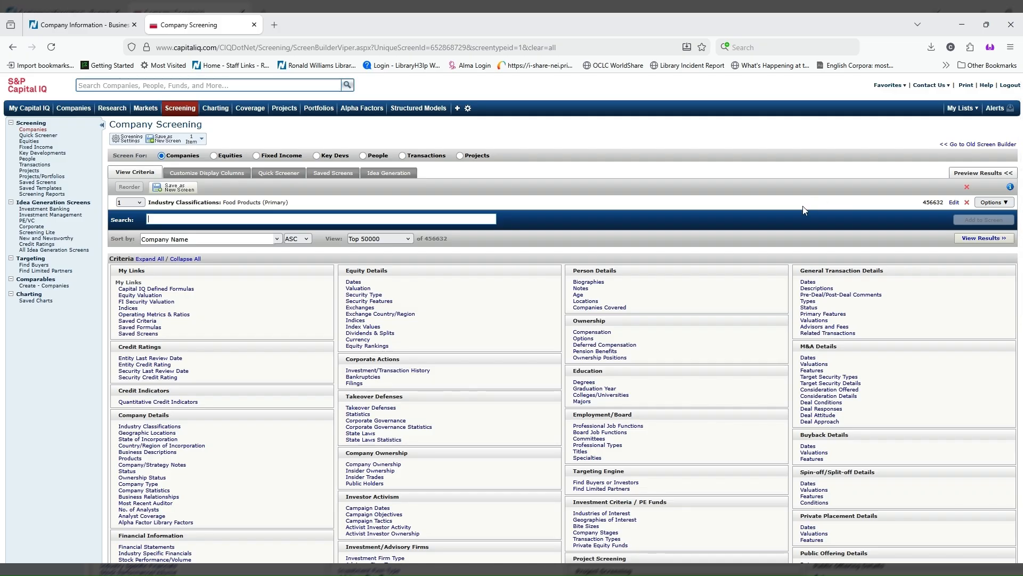
# Step: Add an Exchanges criterion limiting the company screen to Major US Exchanges across all listings
pyautogui.click(365, 308)
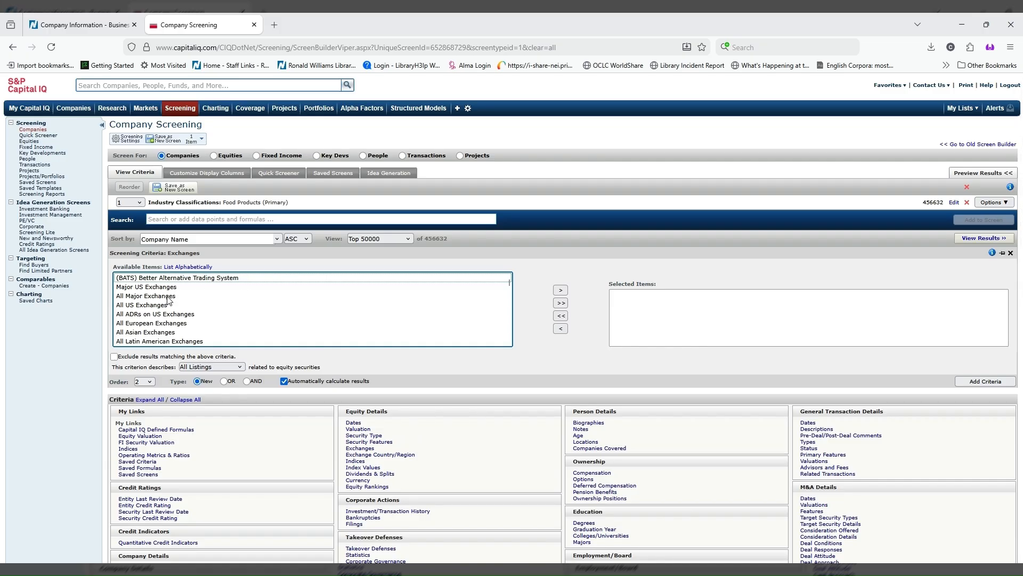
pyautogui.scroll(-5, 269, 312)
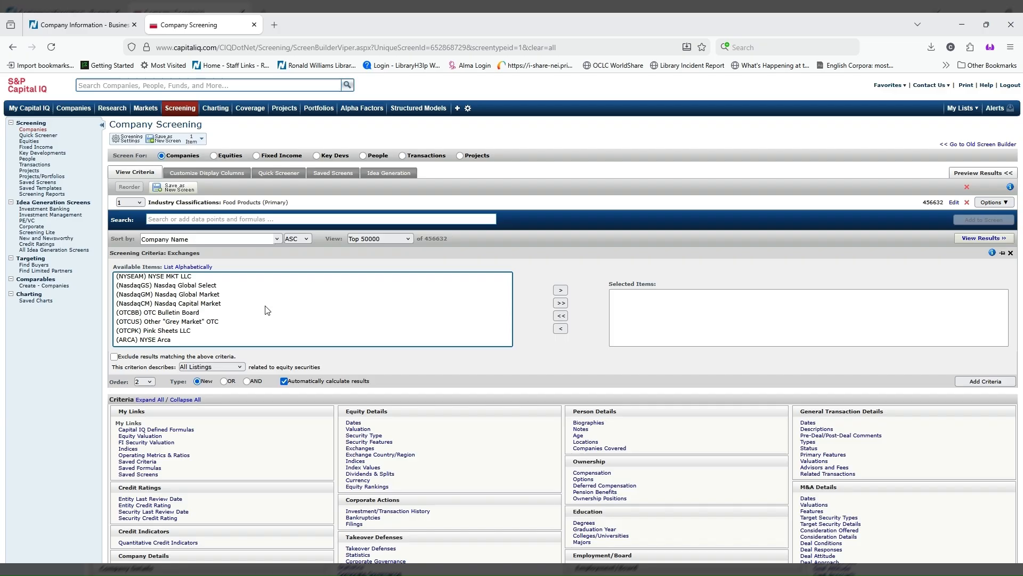
pyautogui.scroll(5, 265, 309)
pyautogui.click(177, 289)
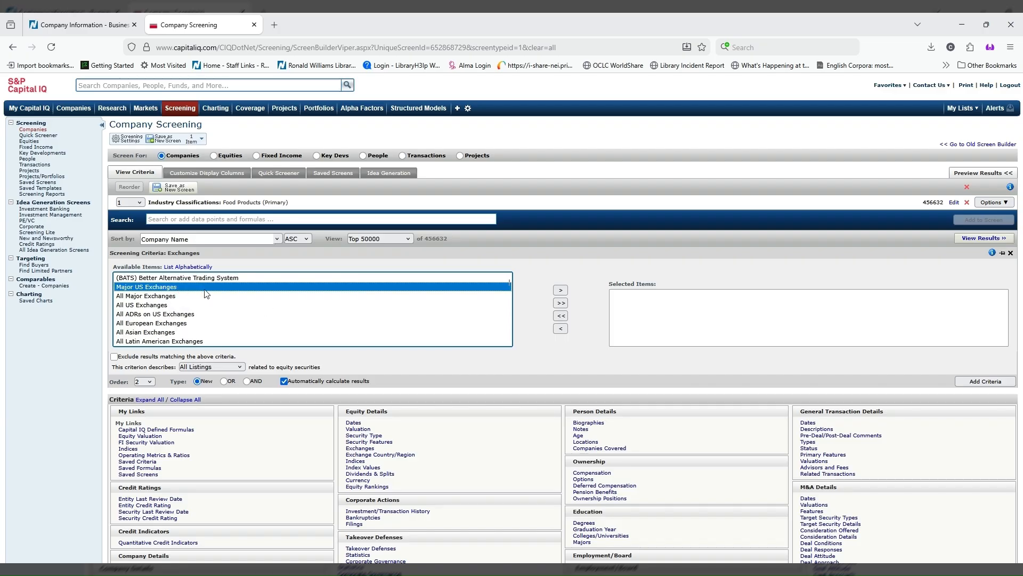
pyautogui.click(561, 290)
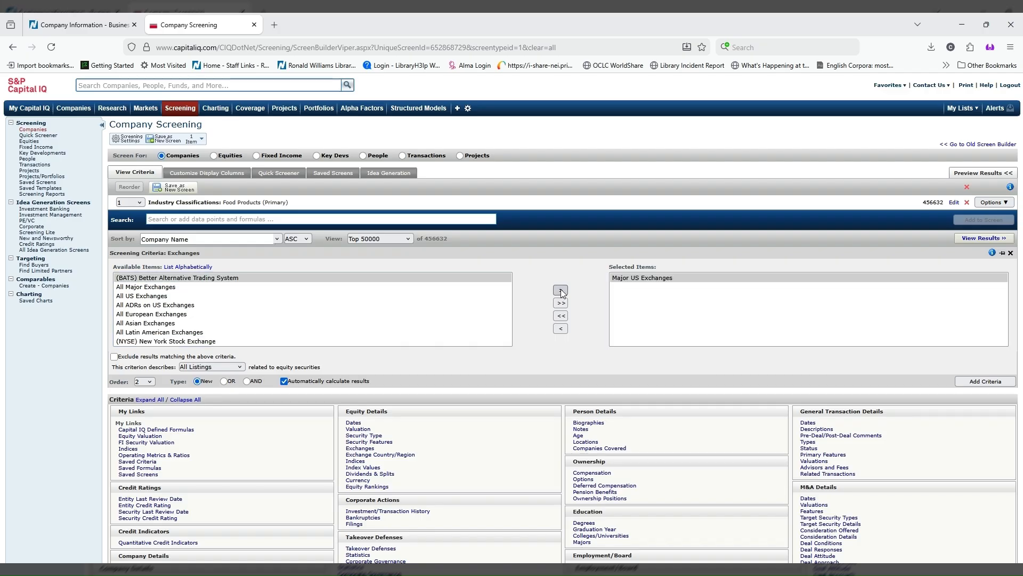
pyautogui.click(985, 381)
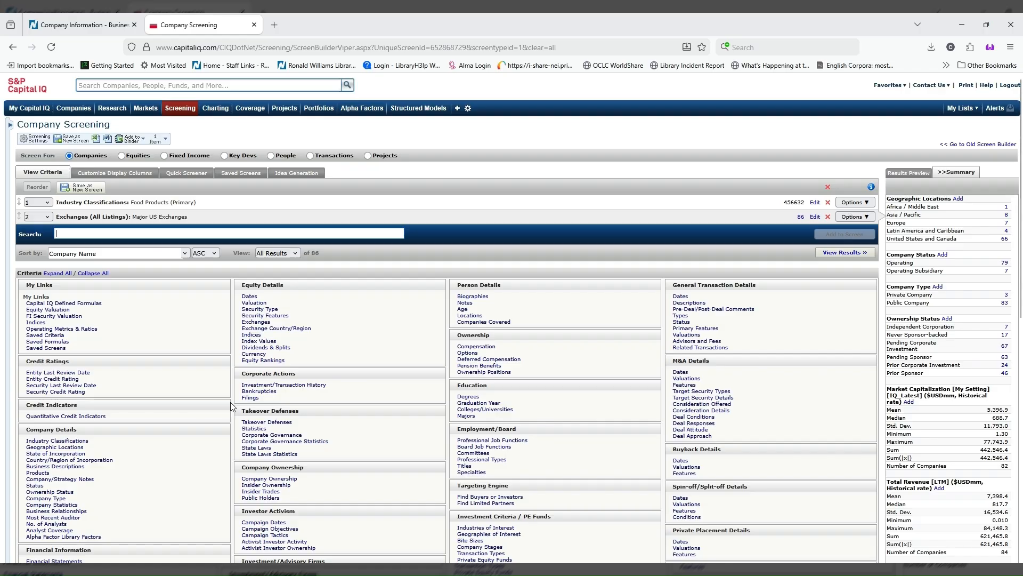
# Step: Select the Day Close Price data item from the Stock Price/Volume market data as the next screening criterion
pyautogui.scroll(-3, 230, 402)
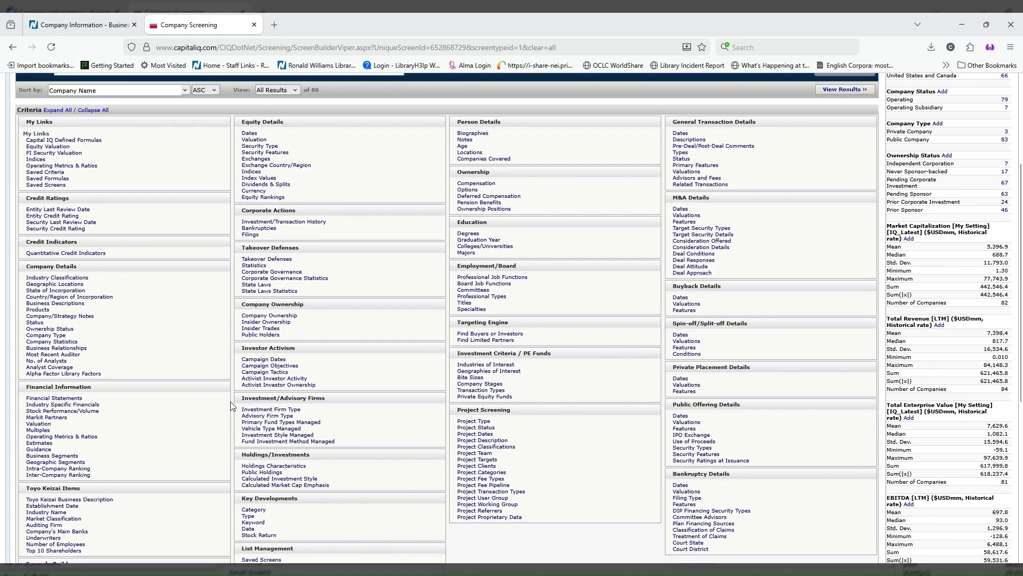
pyautogui.click(78, 412)
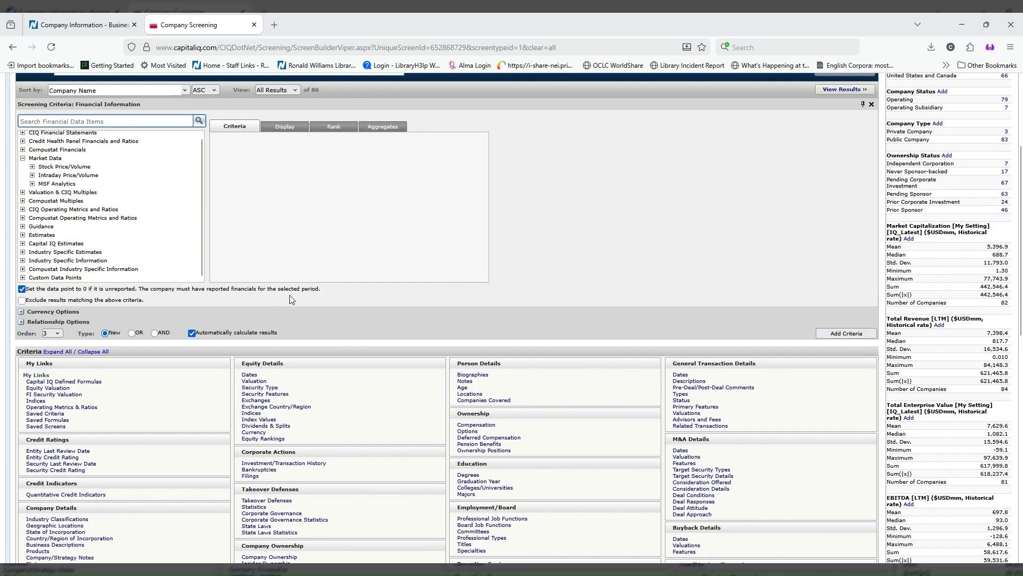
pyautogui.click(32, 167)
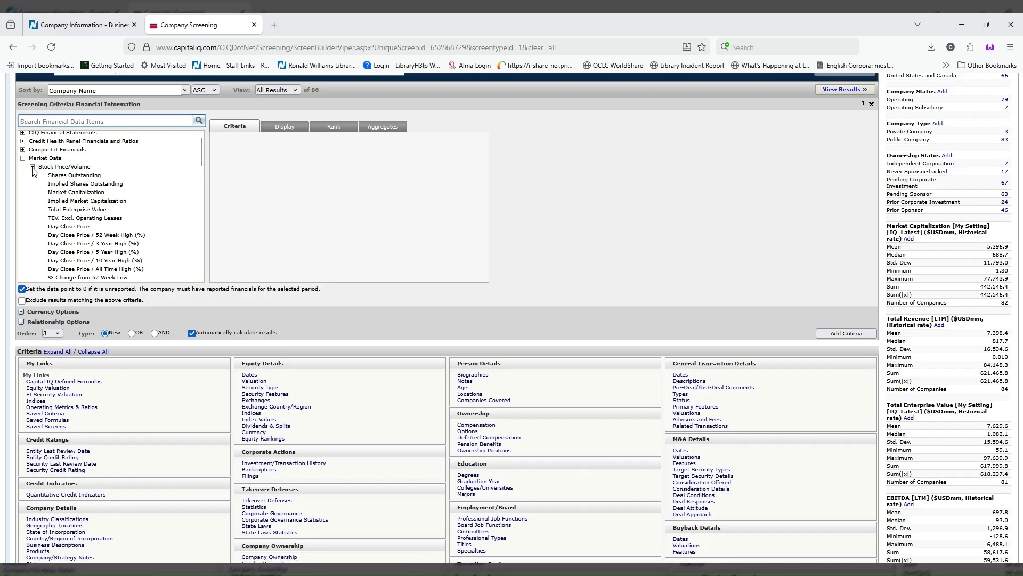
pyautogui.click(61, 167)
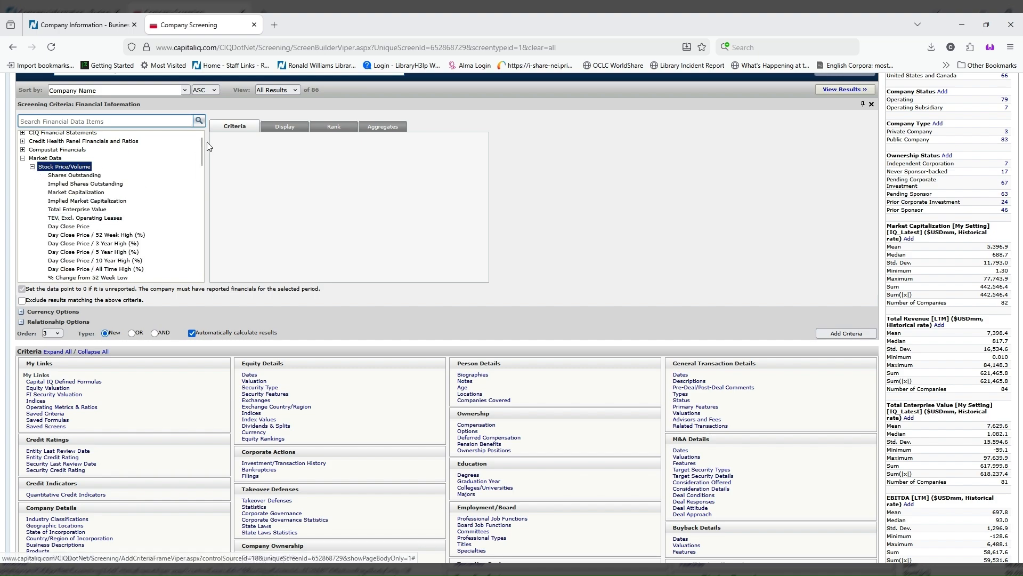
pyautogui.moveTo(202, 145); pyautogui.dragTo(200, 152)
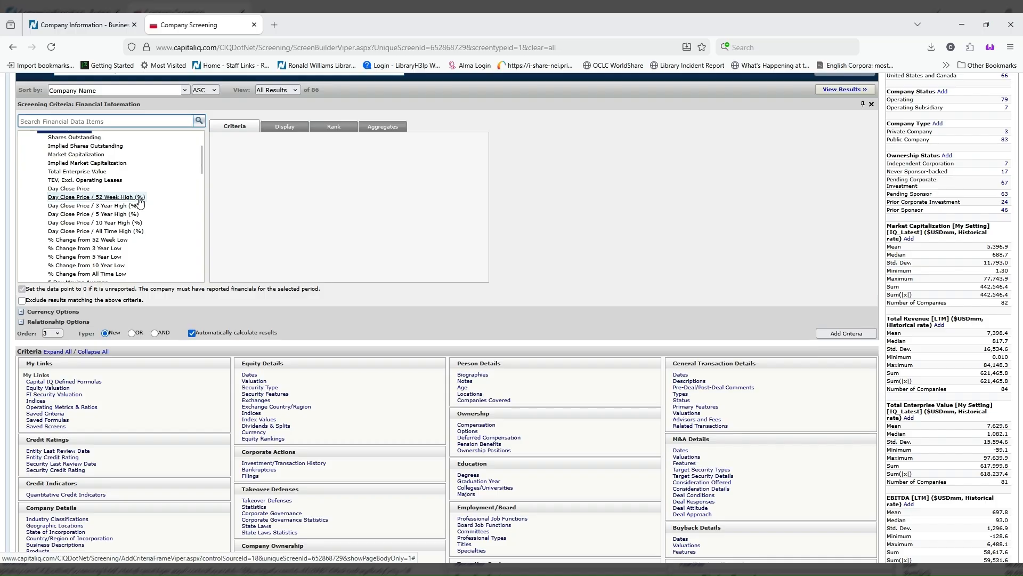
pyautogui.click(84, 189)
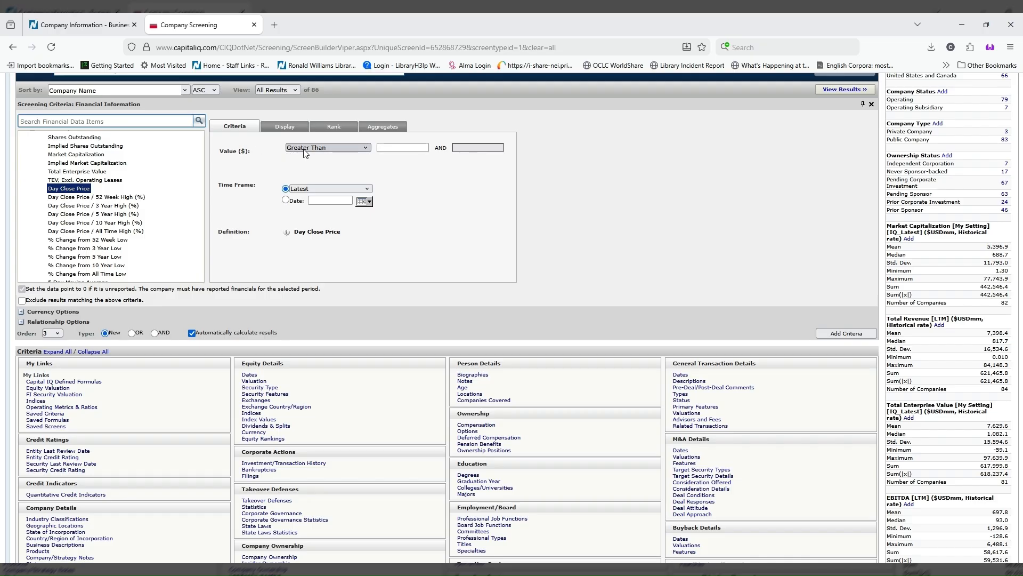
# Step: Add the criterion of a latest Day Close Price greater than 0 and view the screening results
pyautogui.click(402, 145)
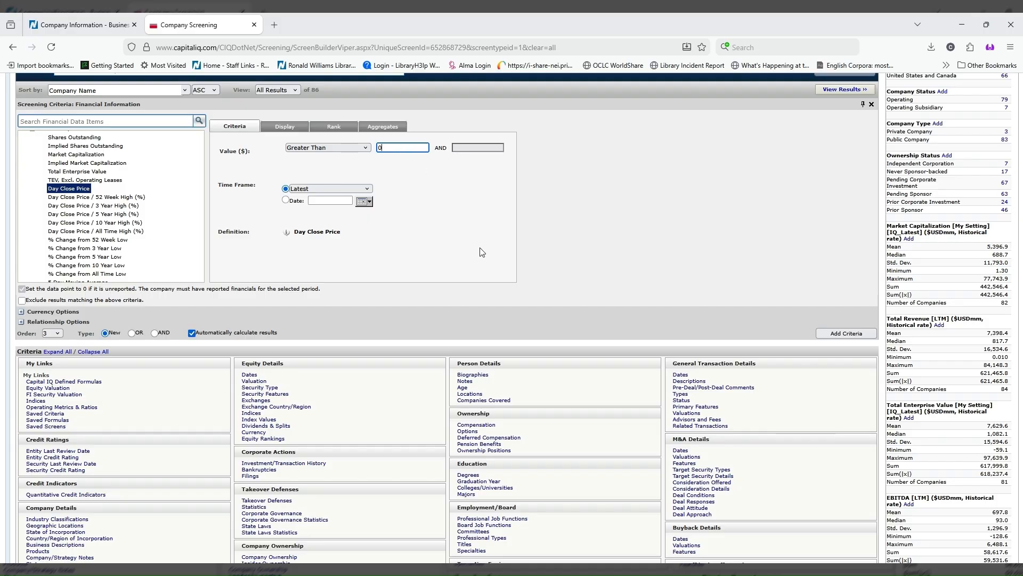
pyautogui.click(349, 148)
pyautogui.scroll(2, 661, 266)
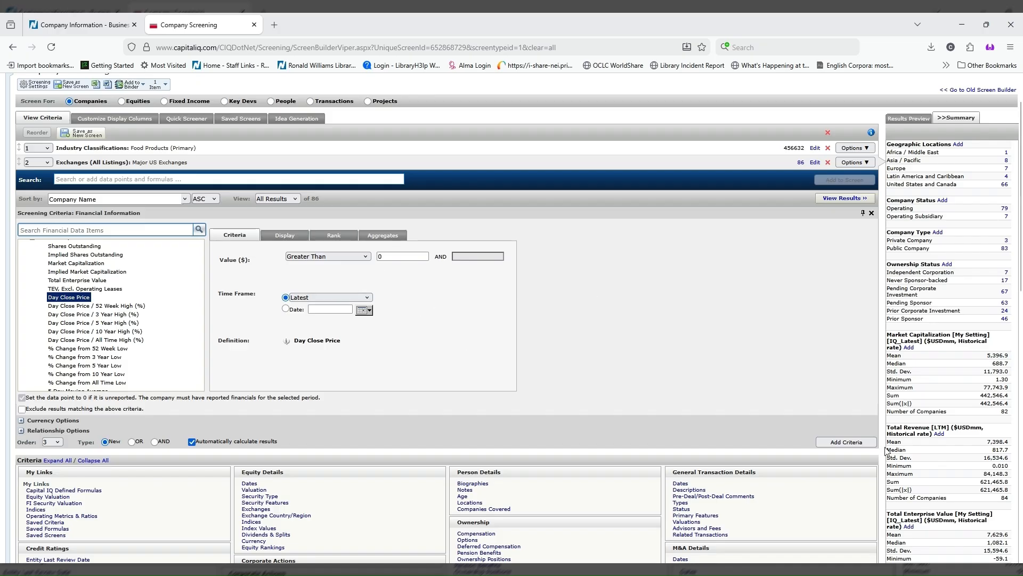
pyautogui.click(852, 443)
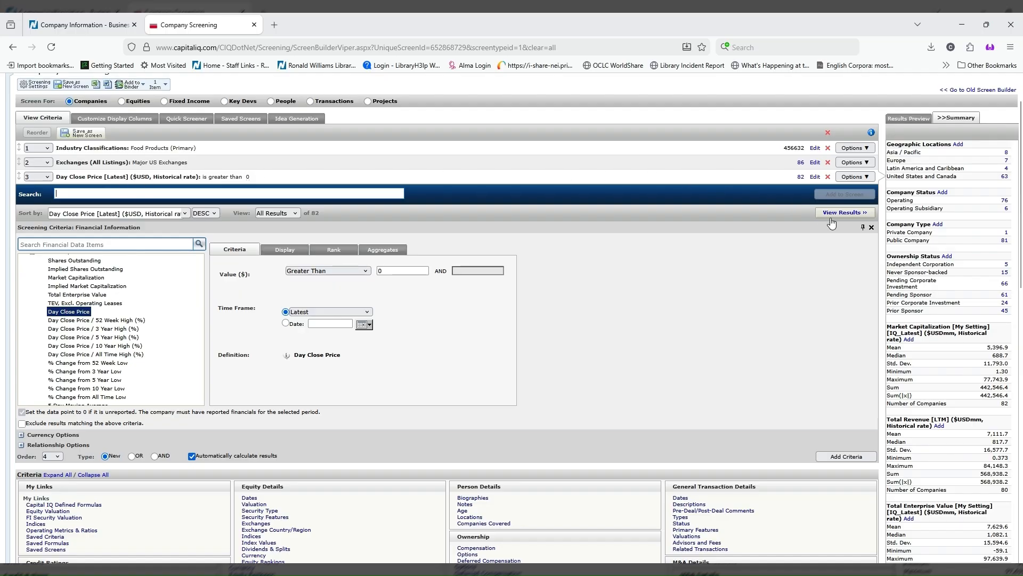
pyautogui.click(843, 212)
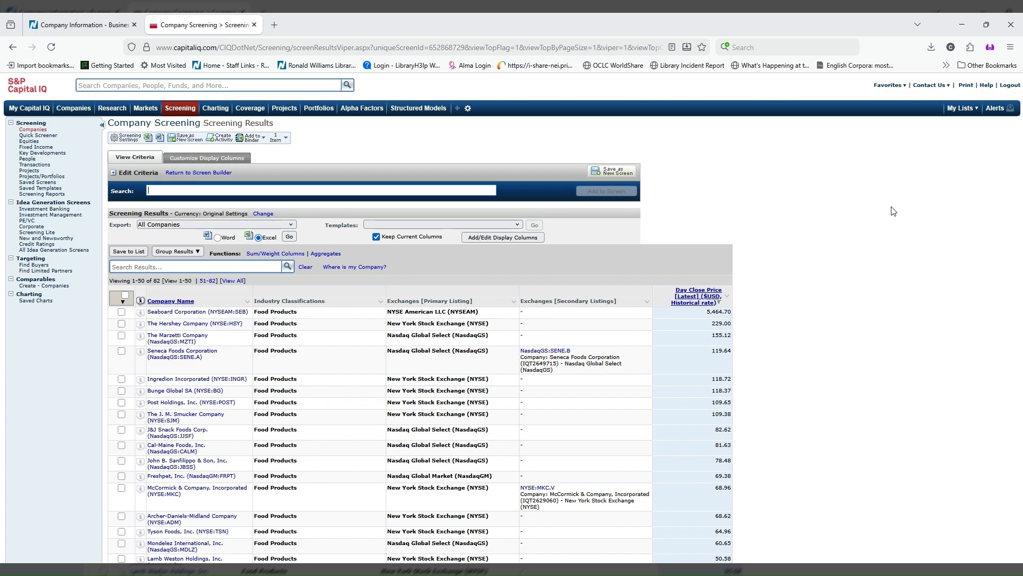
# Step: Return to the library's Company Information guide and review the company information sources and financial websites
pyautogui.click(83, 19)
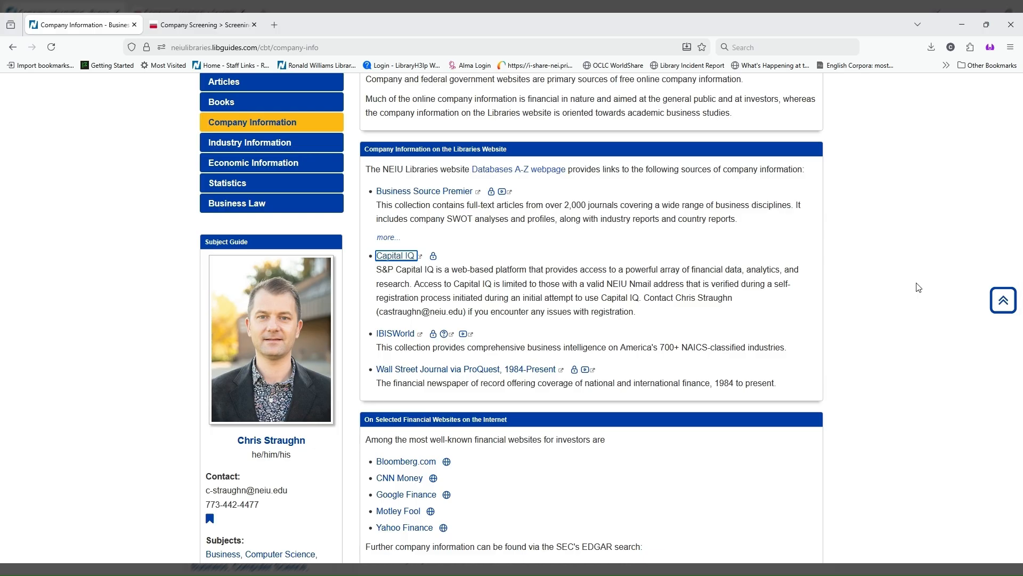
pyautogui.scroll(-1, 919, 288)
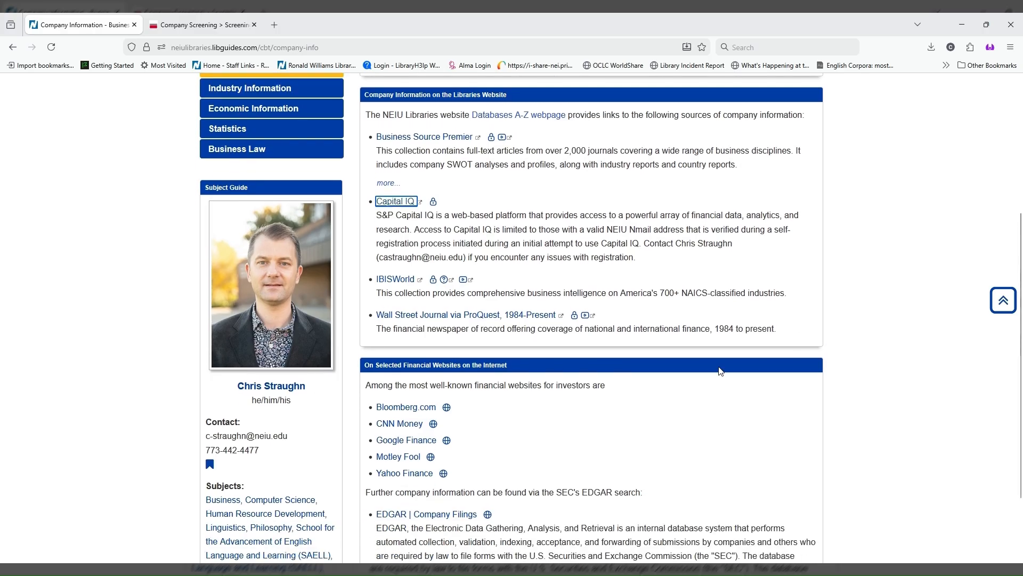